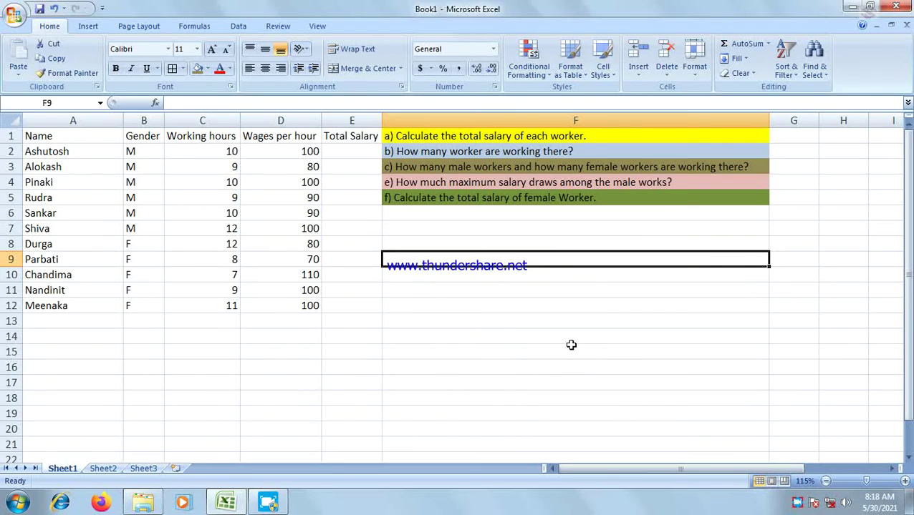
Give the header row A1:E1 a black fill with white text
click(571, 344)
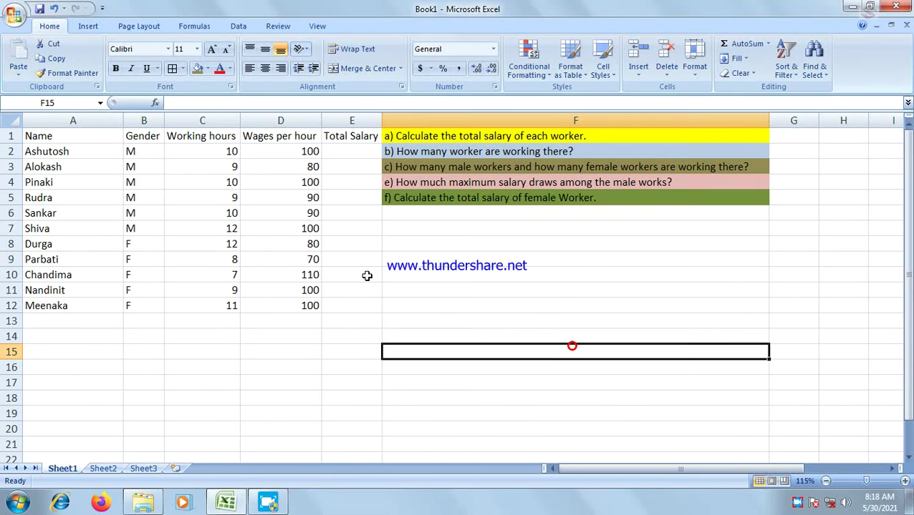
click(440, 137)
scroll(439, 137, up, 1)
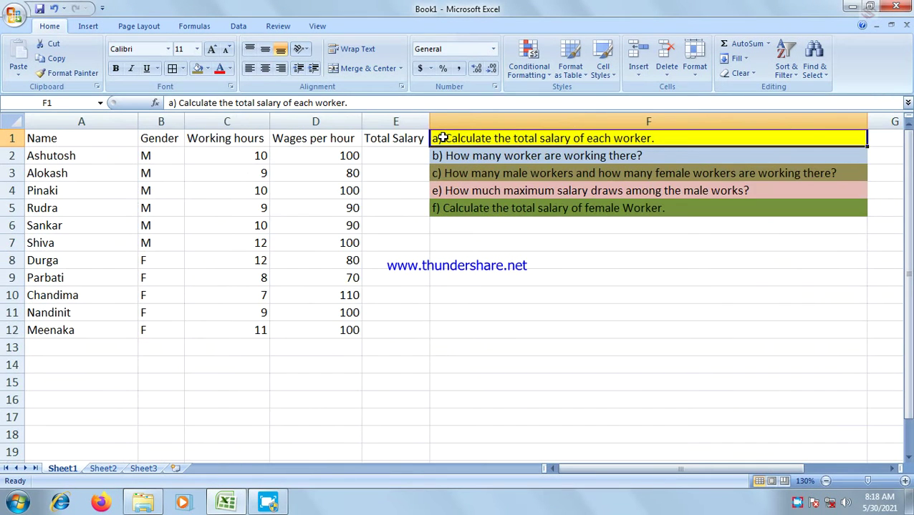
drag(32, 140, 405, 139)
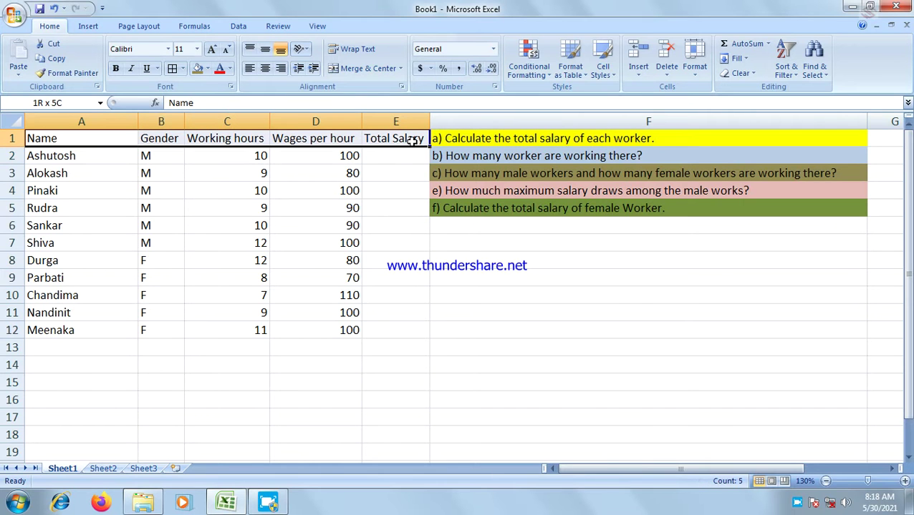
click(206, 69)
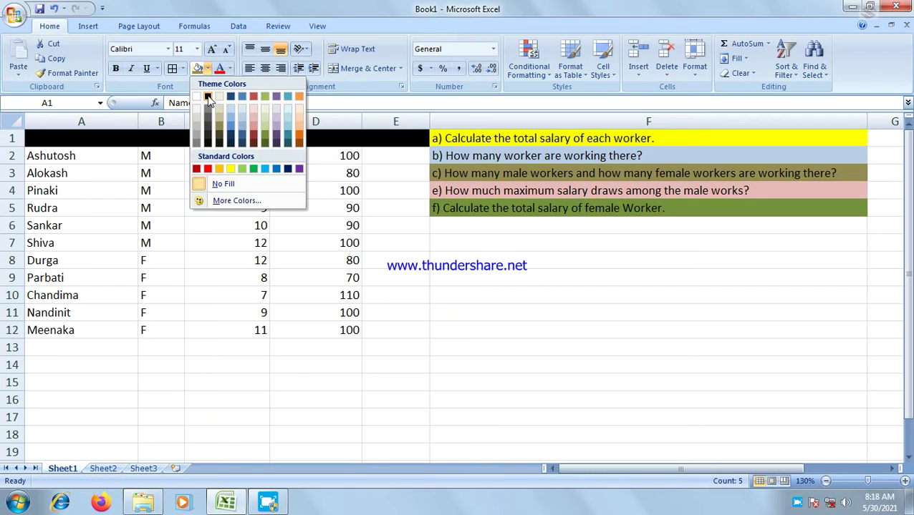
click(208, 95)
click(220, 69)
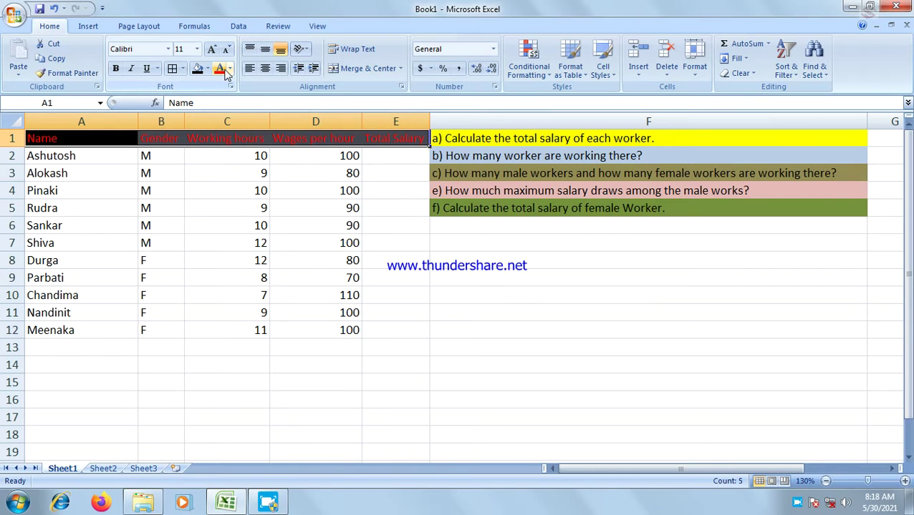
click(230, 70)
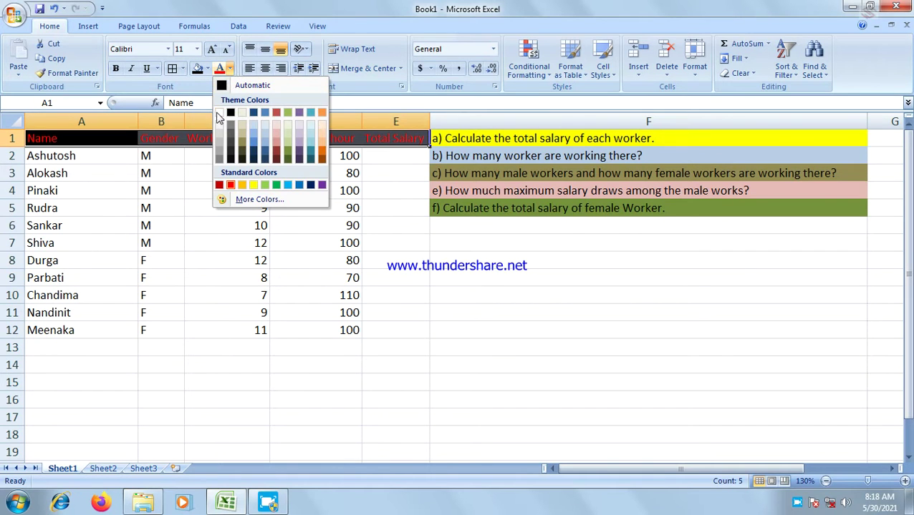
click(219, 113)
click(221, 206)
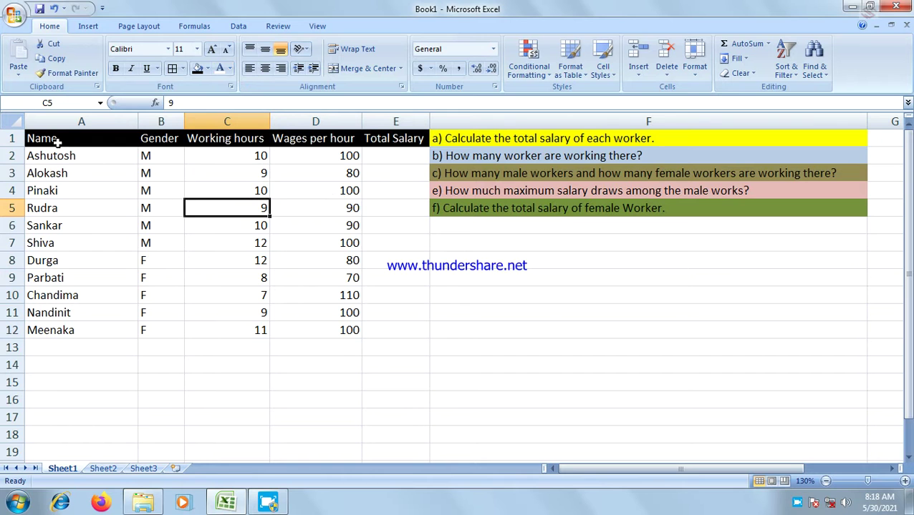
Apply All Borders to every cell of the table A1:E12
drag(57, 143, 376, 324)
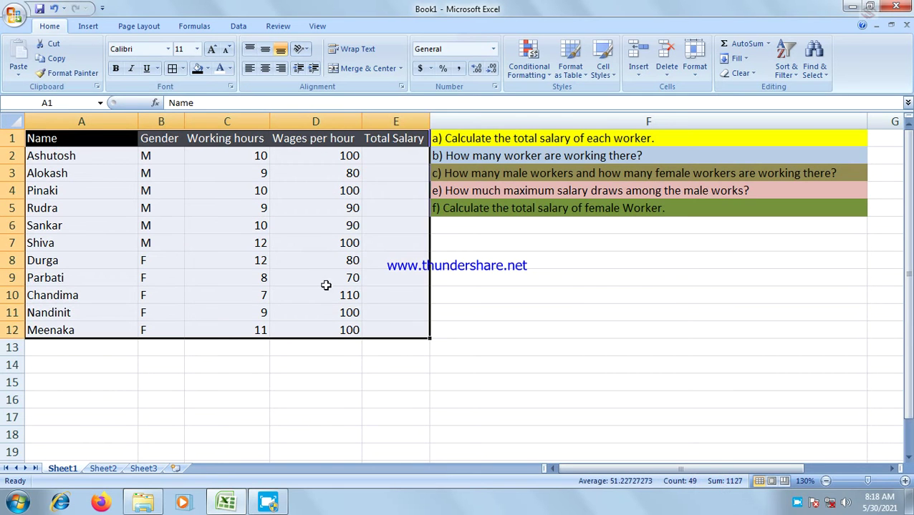
click(172, 68)
click(238, 256)
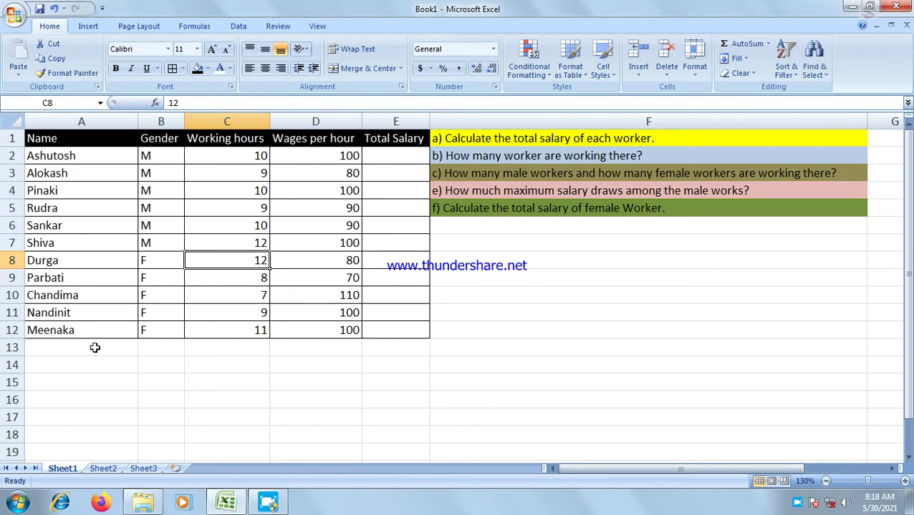
click(407, 156)
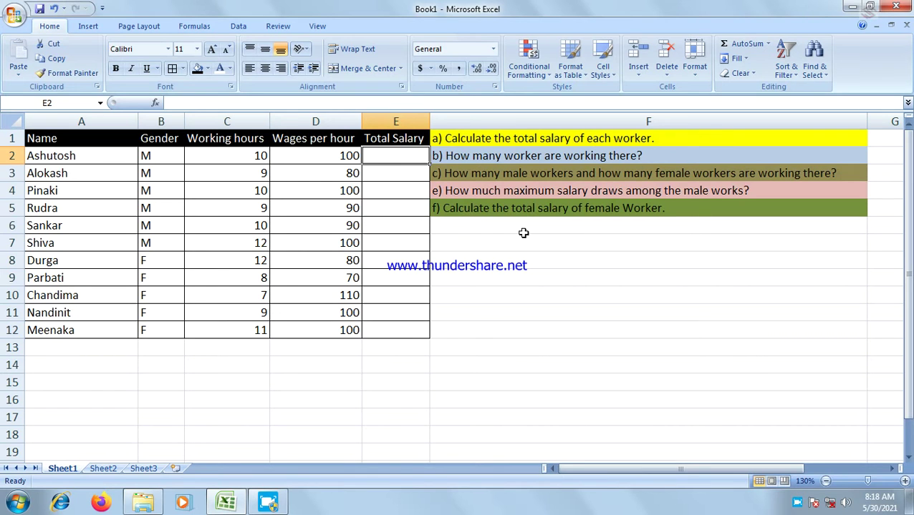
Enter =PRODUCT(C2:D2) in E2 and fill it down to E12
text(=)
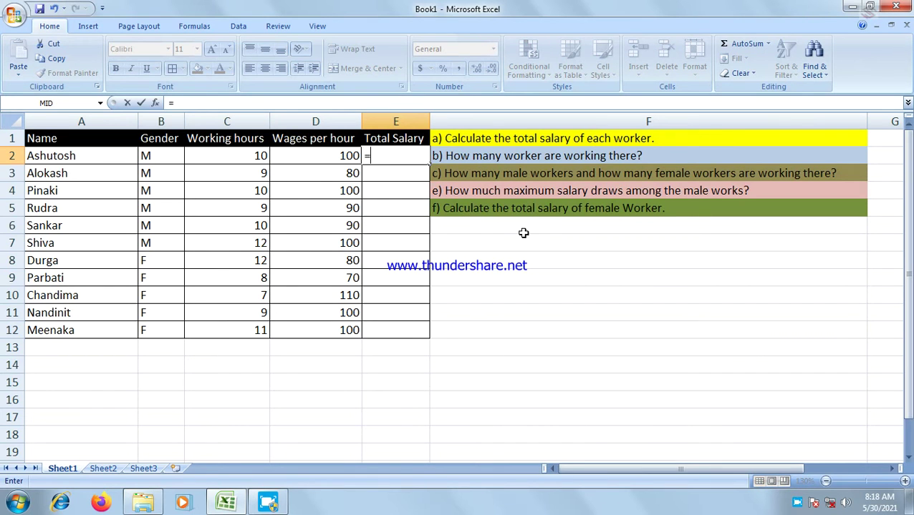
text(p)
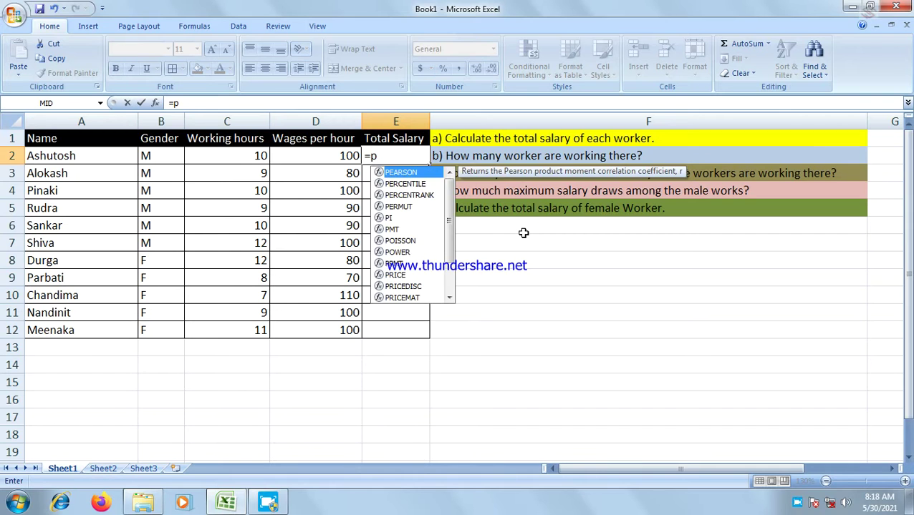
text(roduct)
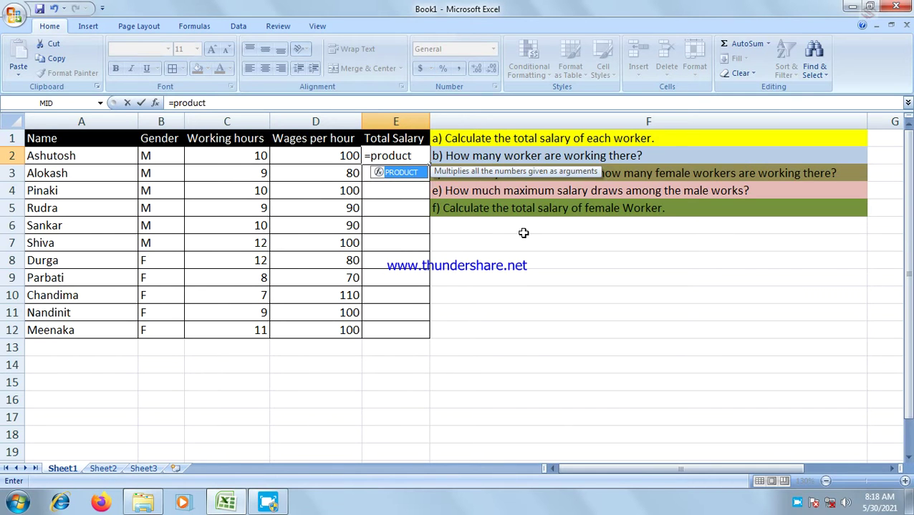
text(()
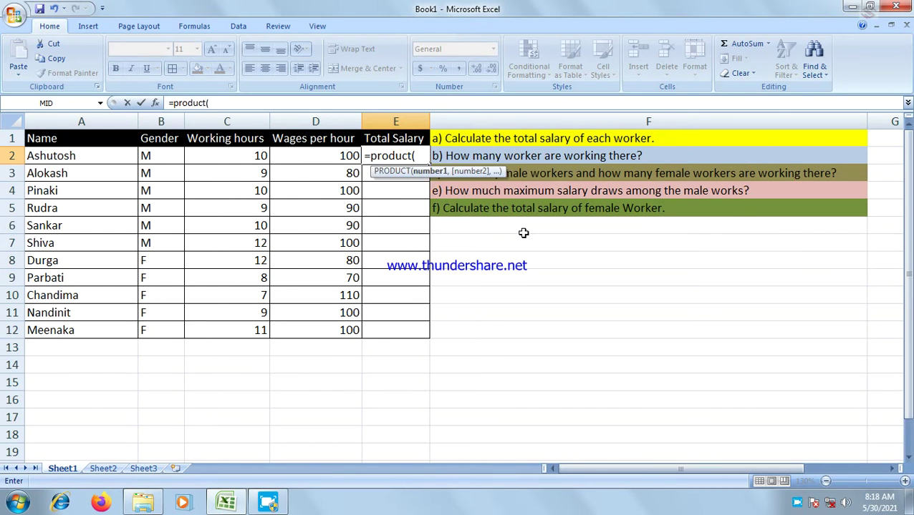
drag(227, 155, 328, 155)
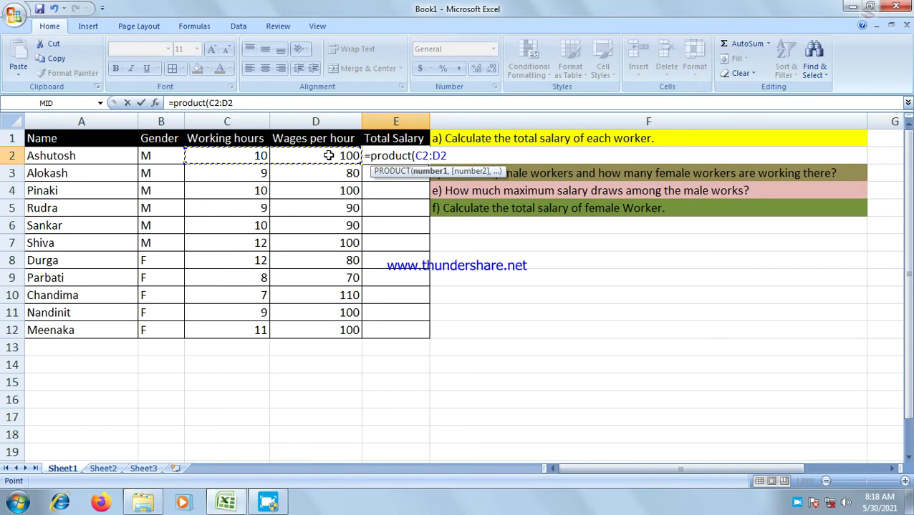
text())
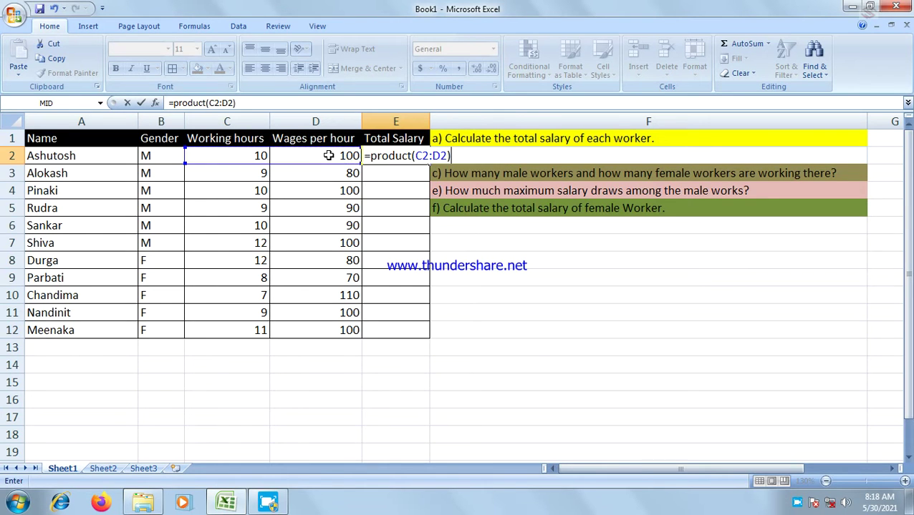
key(Return)
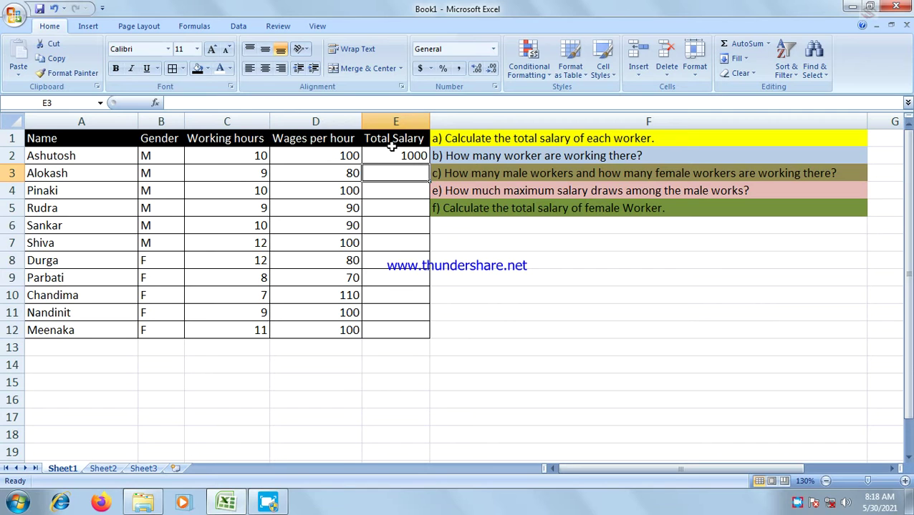
click(391, 155)
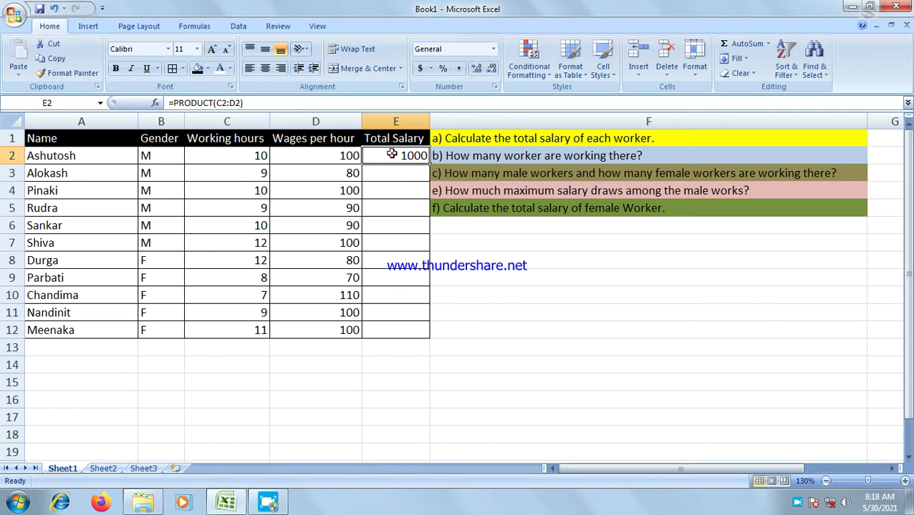
shift+click(400, 329)
key(ctrl+d)
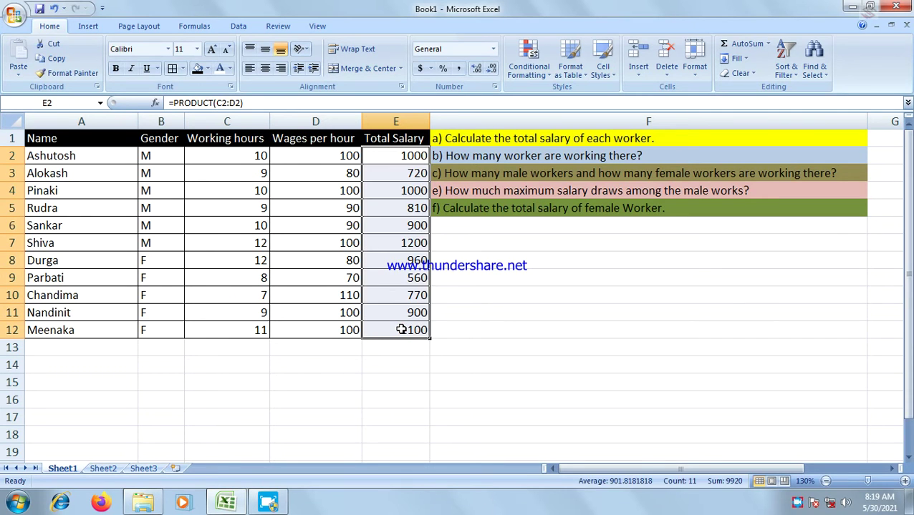
click(387, 414)
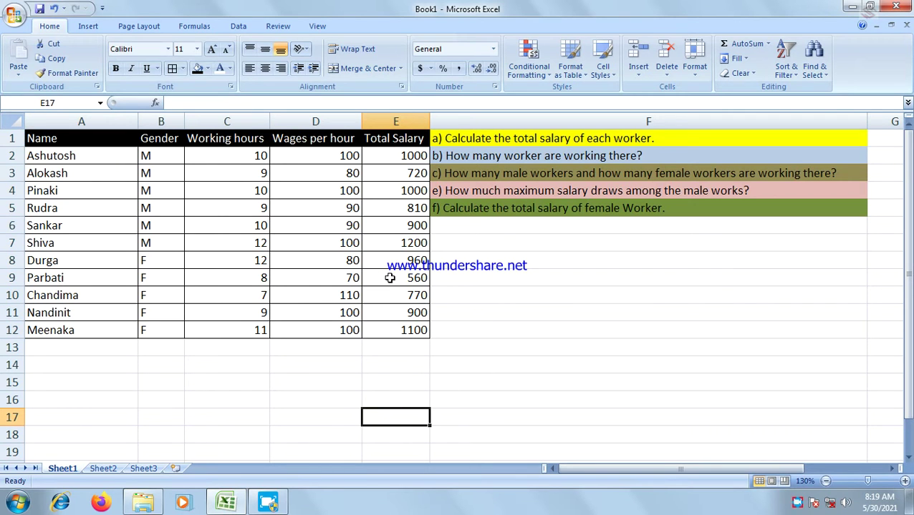
click(76, 365)
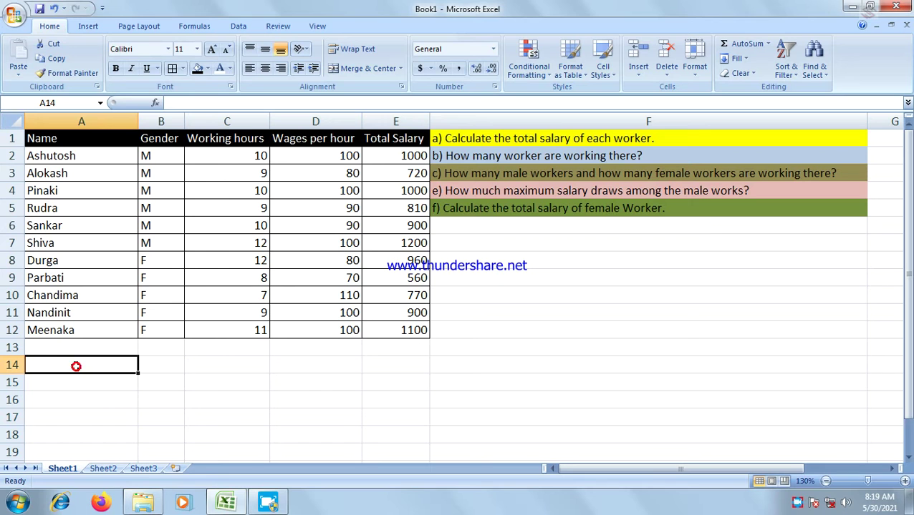
Shade the total salary results E2:E12 yellow
drag(407, 156, 413, 328)
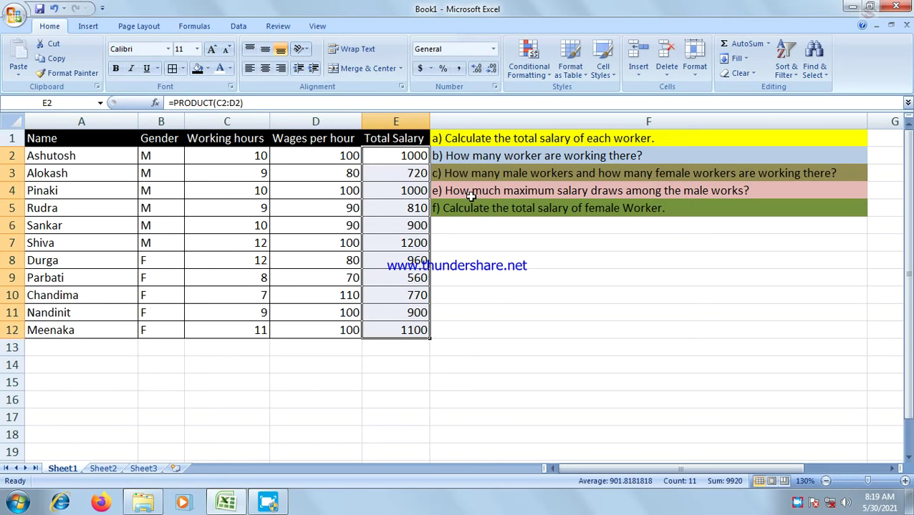
click(211, 69)
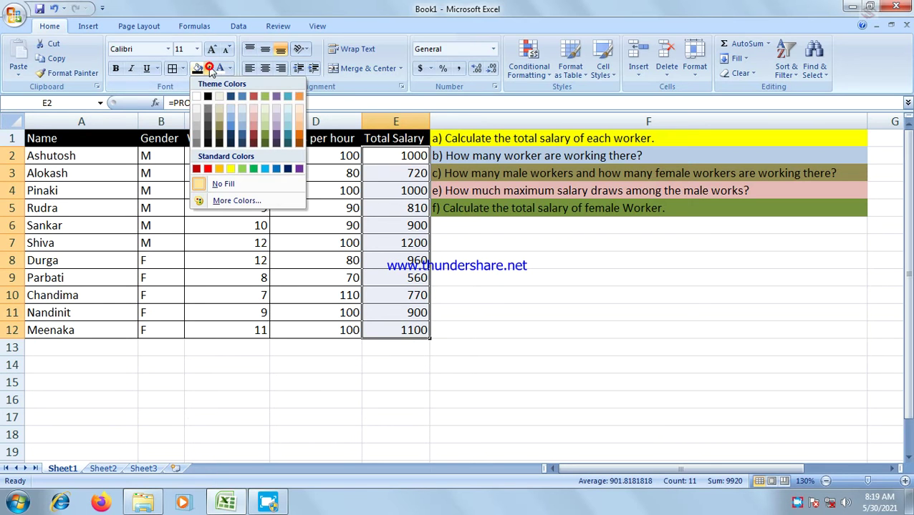
click(231, 170)
click(475, 254)
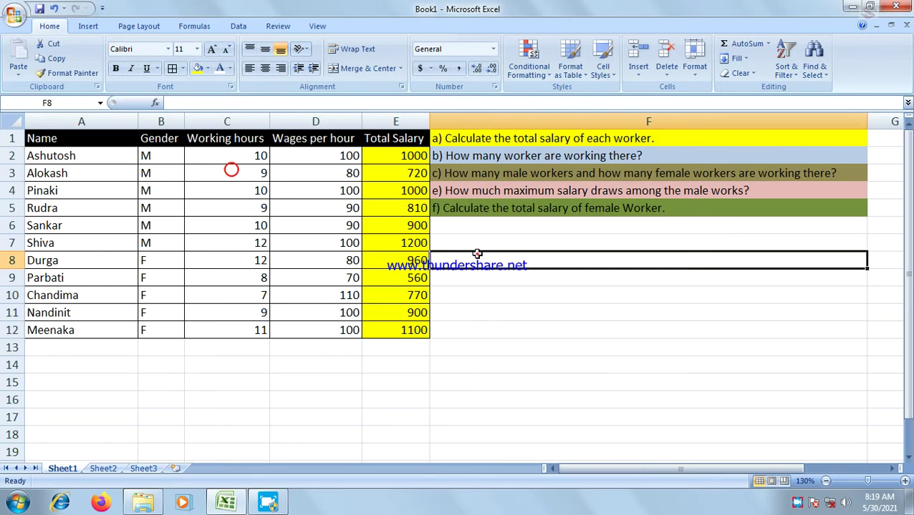
click(468, 139)
click(437, 156)
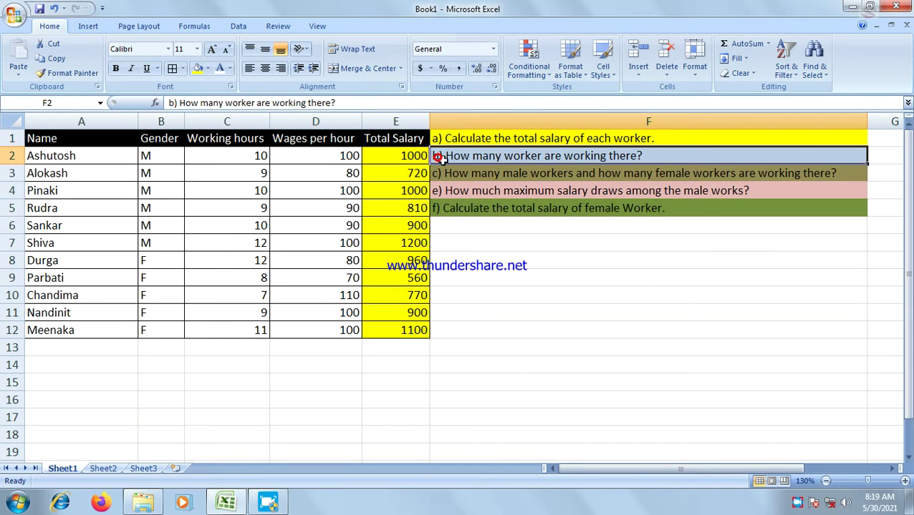
click(71, 366)
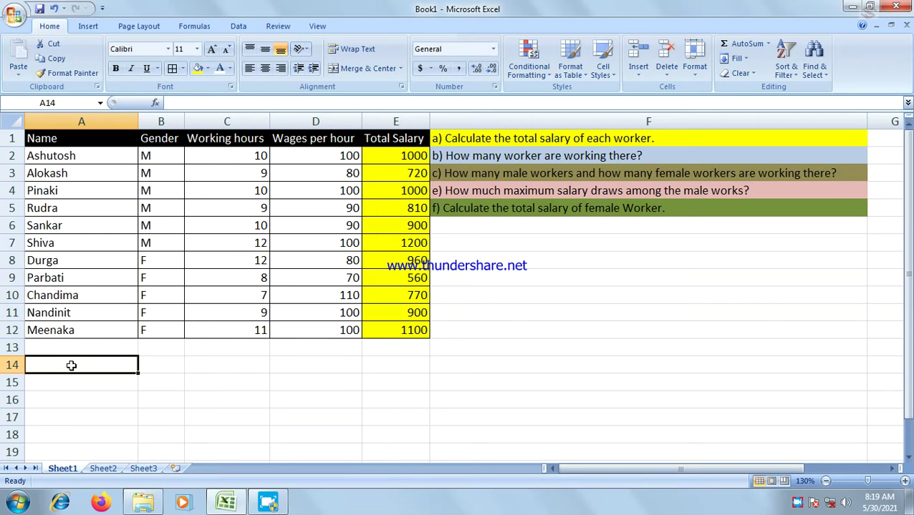
Type the label 'Total Workers' in A14
text(to)
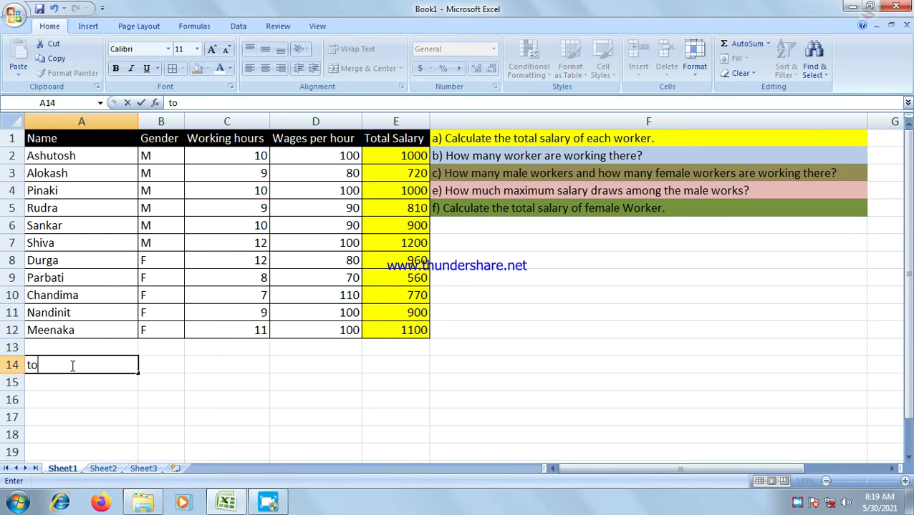
key(BackSpace)
key(BackSpace)
text(otal Worker)
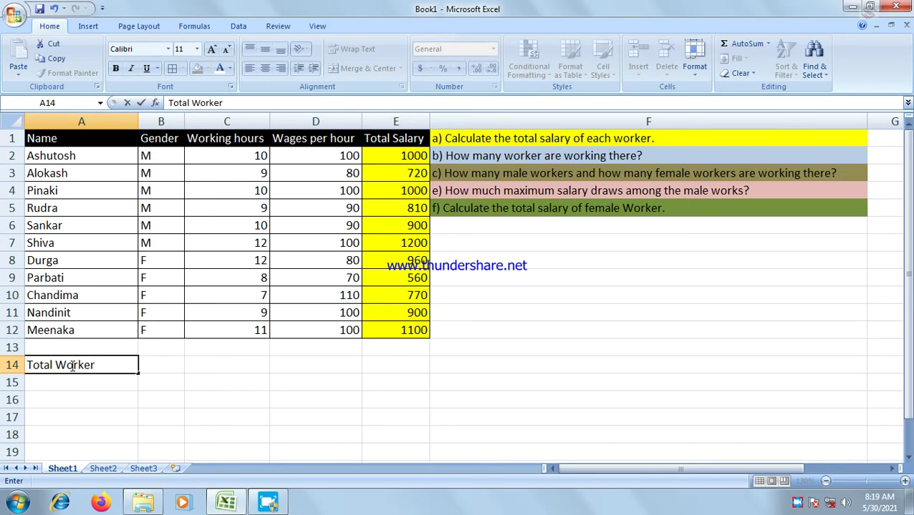
text(s)
click(52, 388)
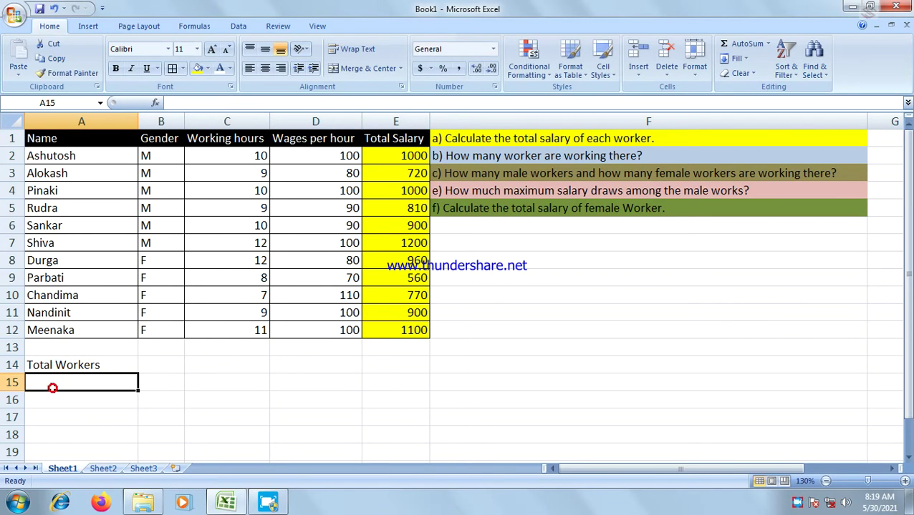
click(116, 365)
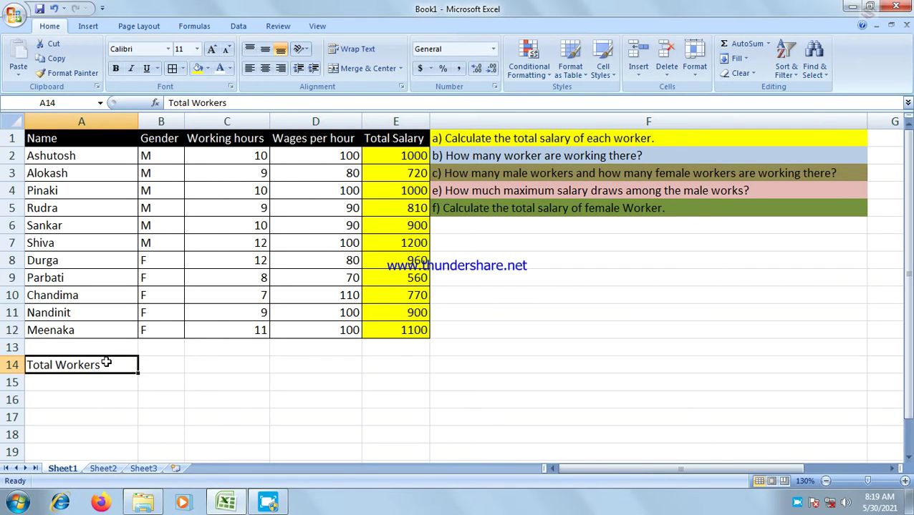
Give A14:B14 all borders and a light red fill, and widen column B
drag(107, 362, 159, 362)
click(172, 68)
click(209, 67)
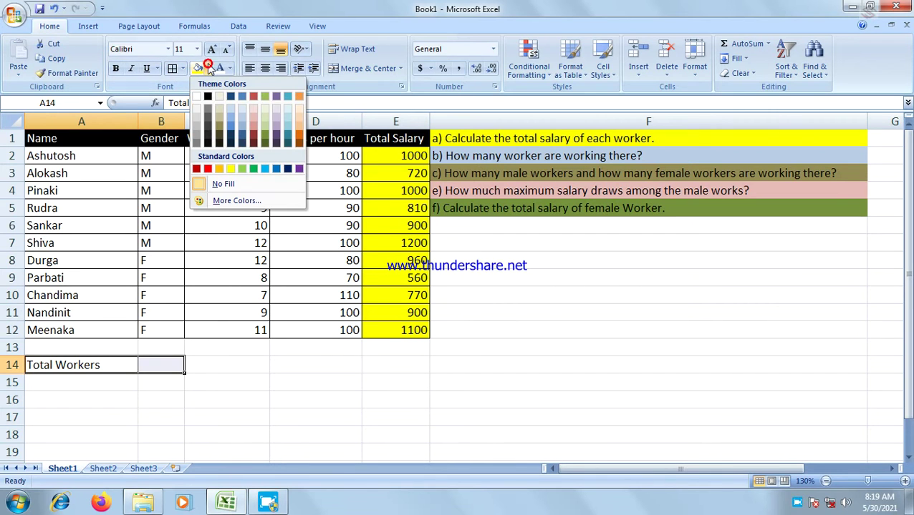
click(252, 119)
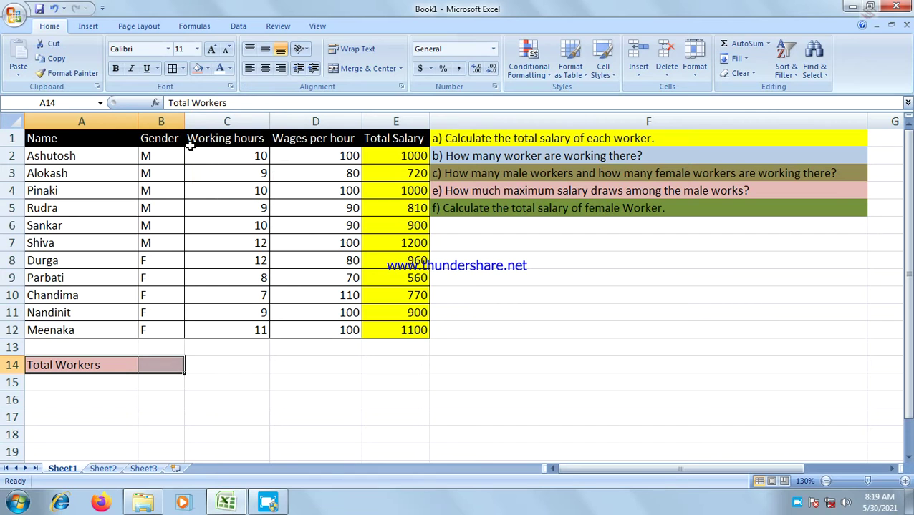
drag(184, 129, 198, 129)
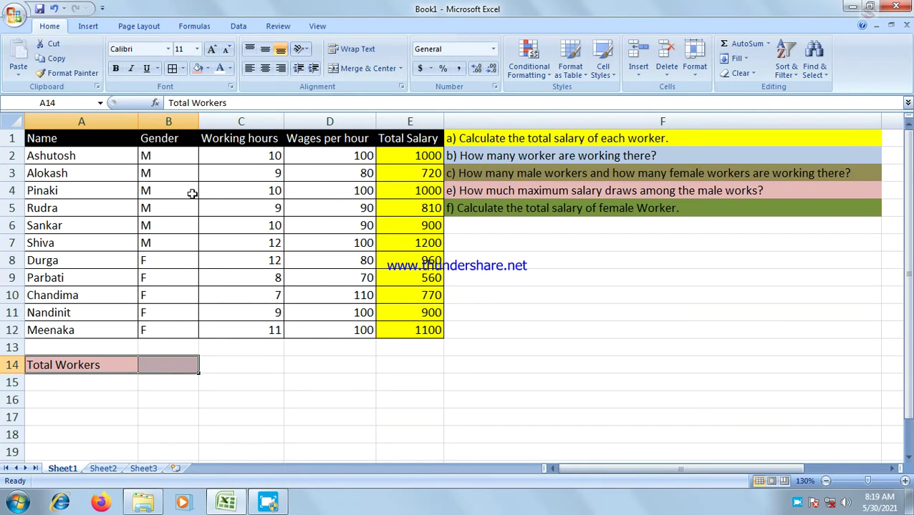
click(171, 361)
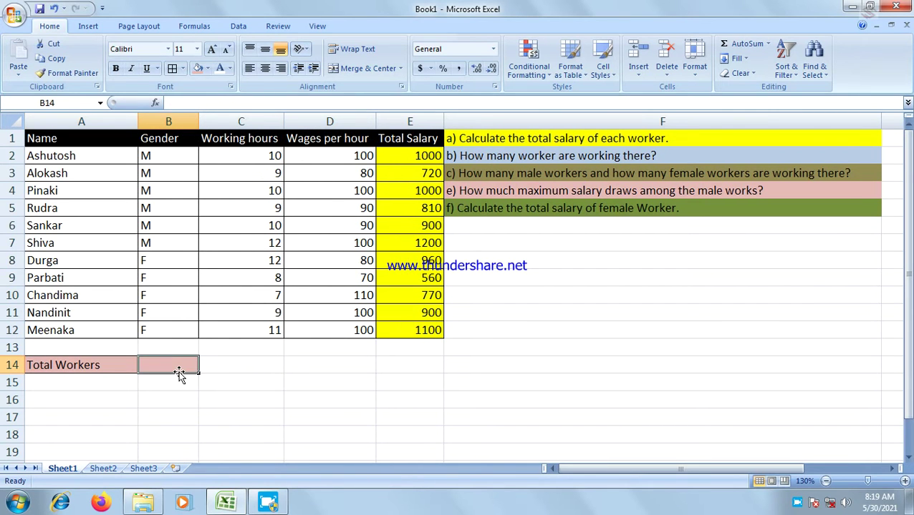
Enter =COUNTA(A2:A12) in B14 to count the 11 workers
text(=coun)
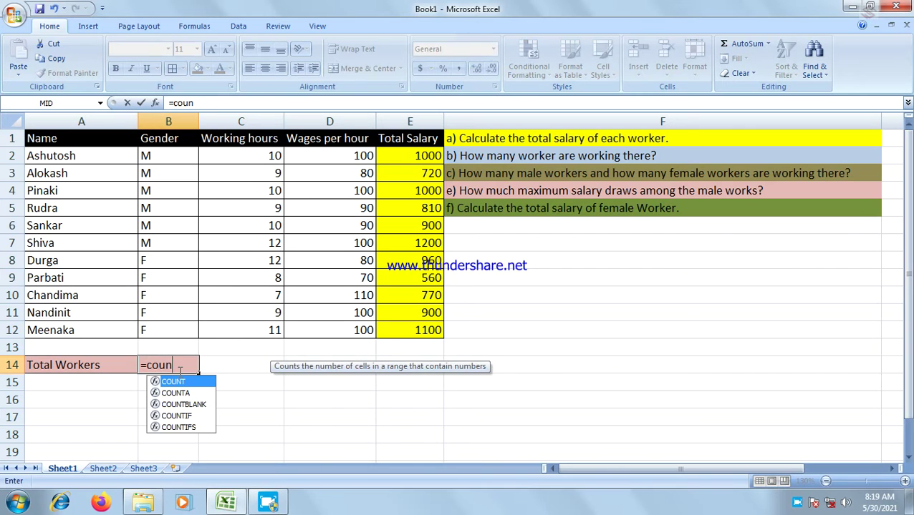
text(ta)
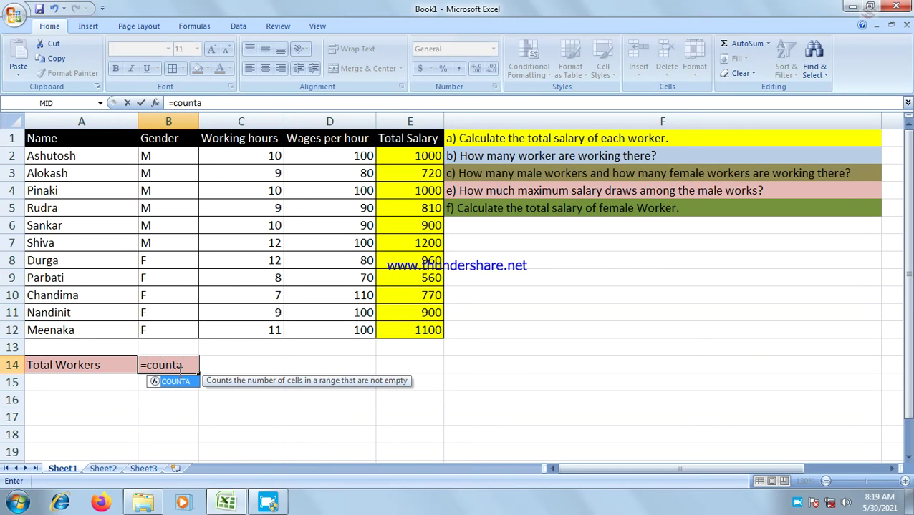
text(()
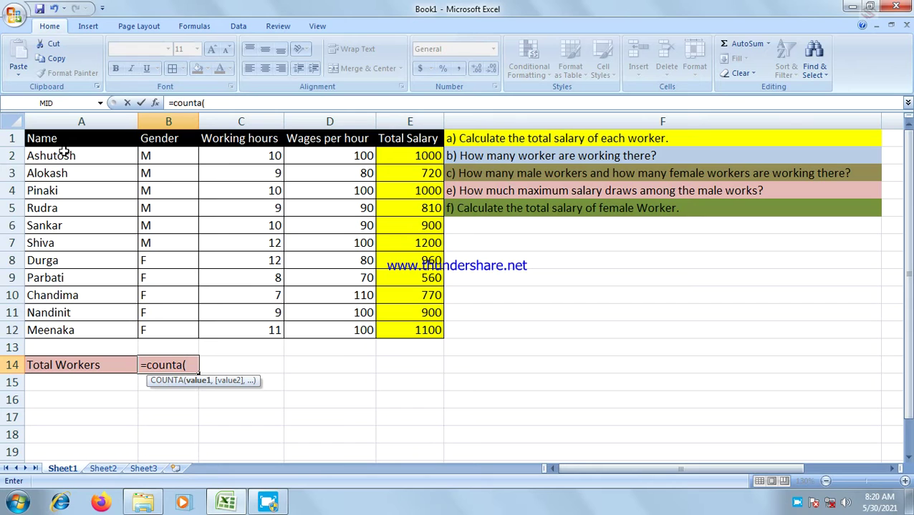
drag(65, 152, 80, 327)
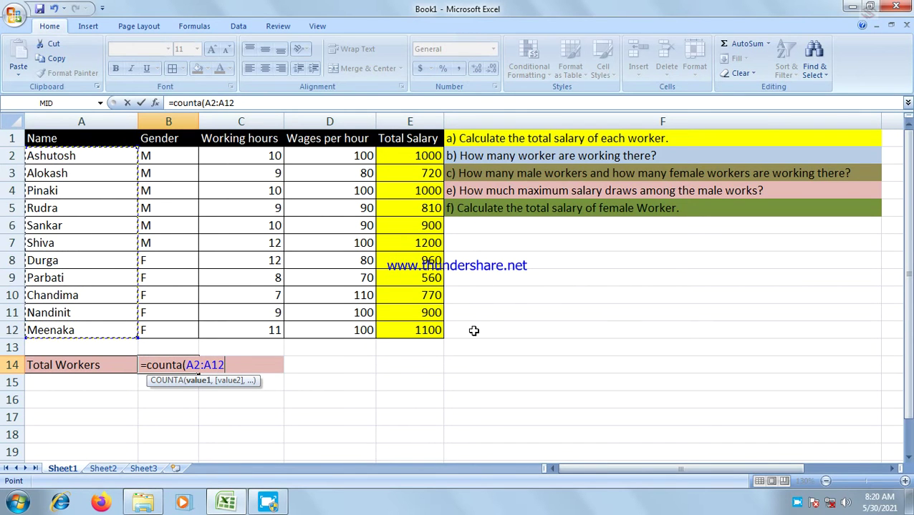
text())
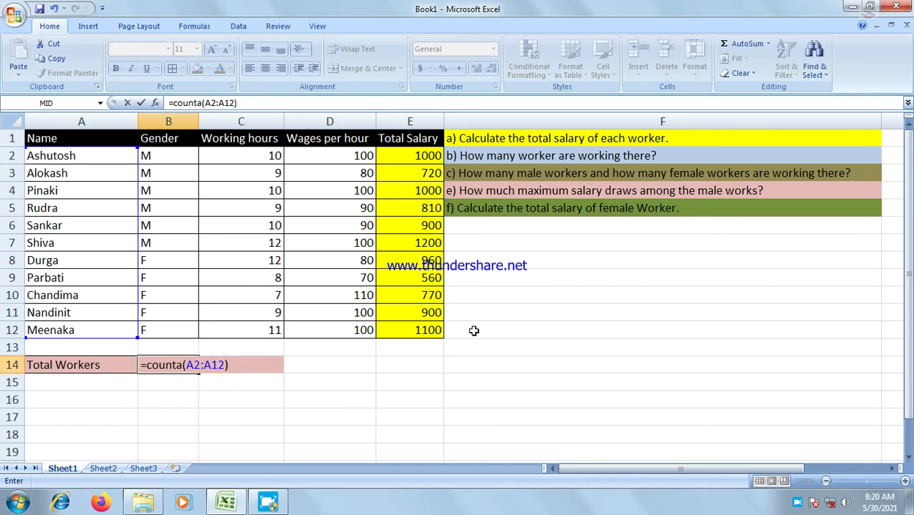
key(Return)
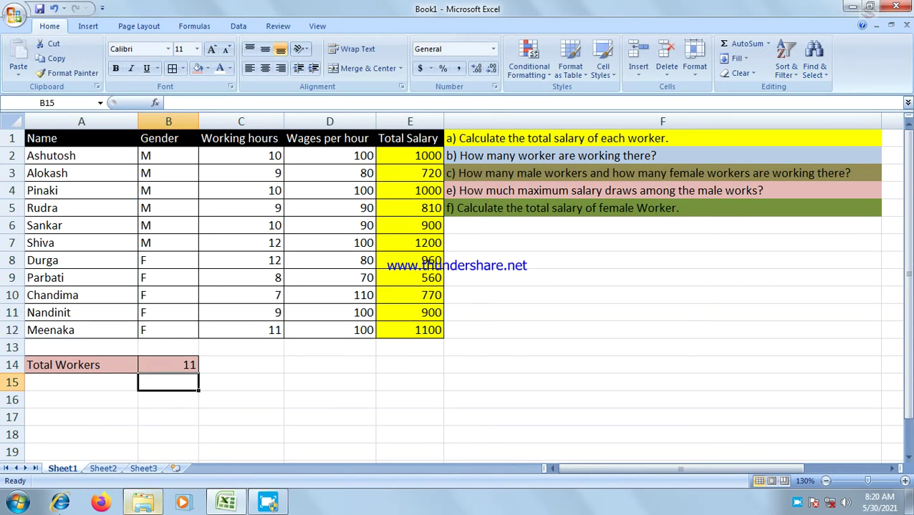
click(72, 390)
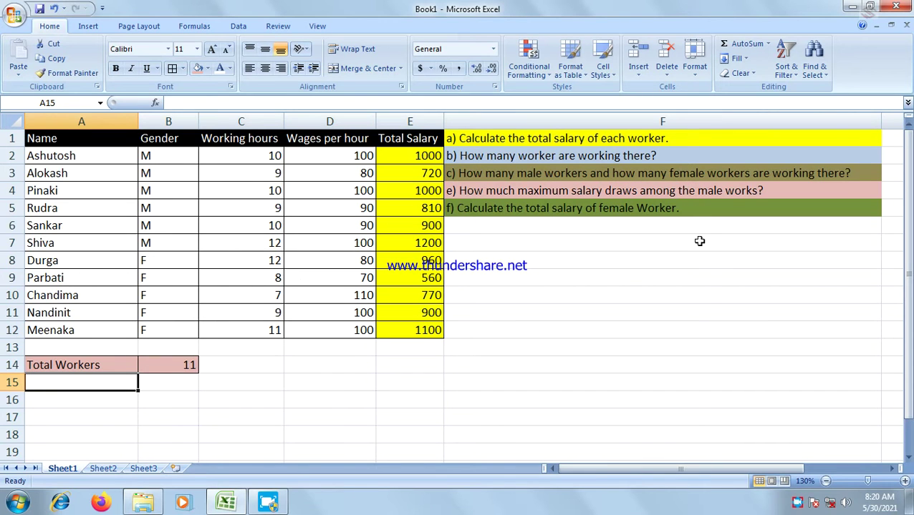
Type the label 'Total Male Workers' in A15
text(T)
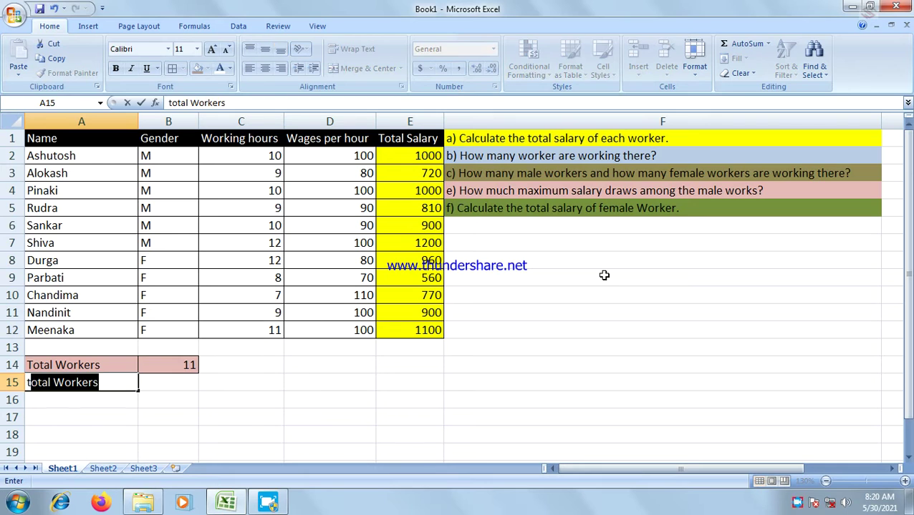
key(BackSpace)
key(BackSpace)
text(T)
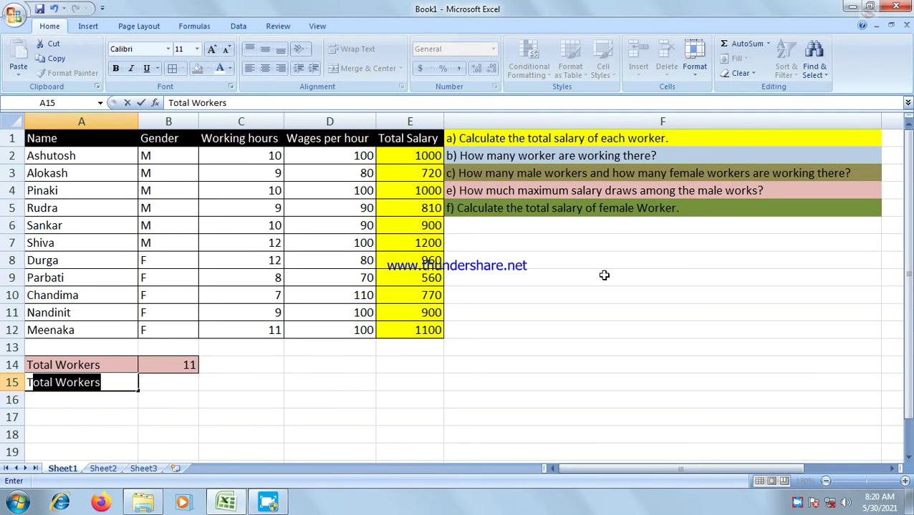
text(al )
text(Male Work)
text(er)
key(BackSpace)
key(BackSpace)
key(BackSpace)
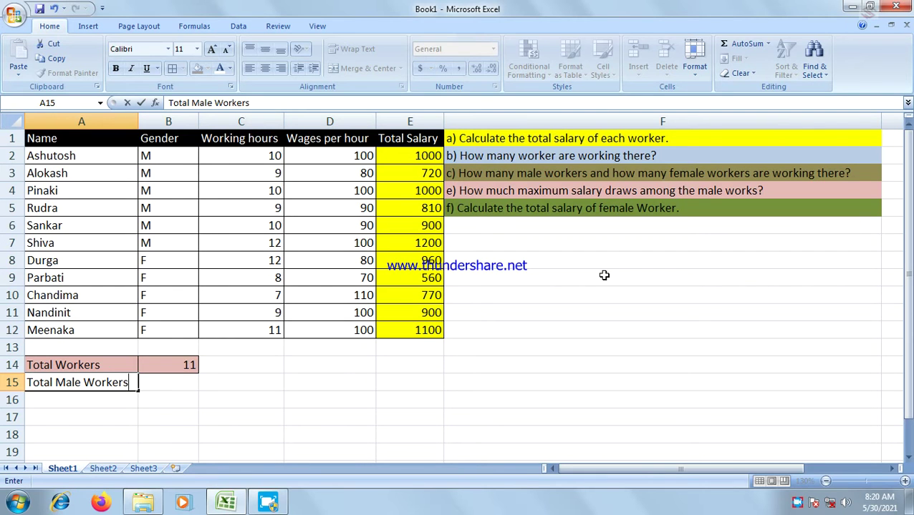
key(Return)
Enter 'Total Female Workers' in A16, correcting the AutoComplete suggestion
text(Total Male Workers)
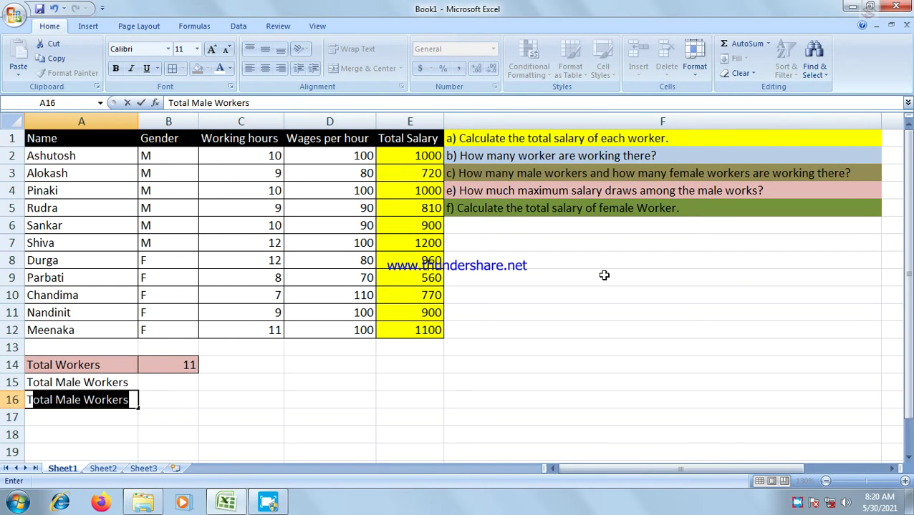
key(Return)
key(Up)
double_click(75, 394)
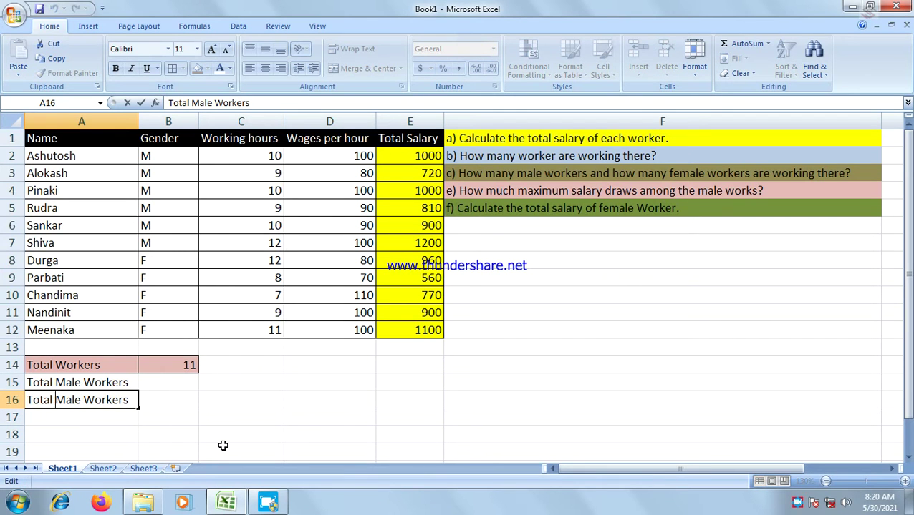
text(Fe)
key(Delete)
text(m)
key(Return)
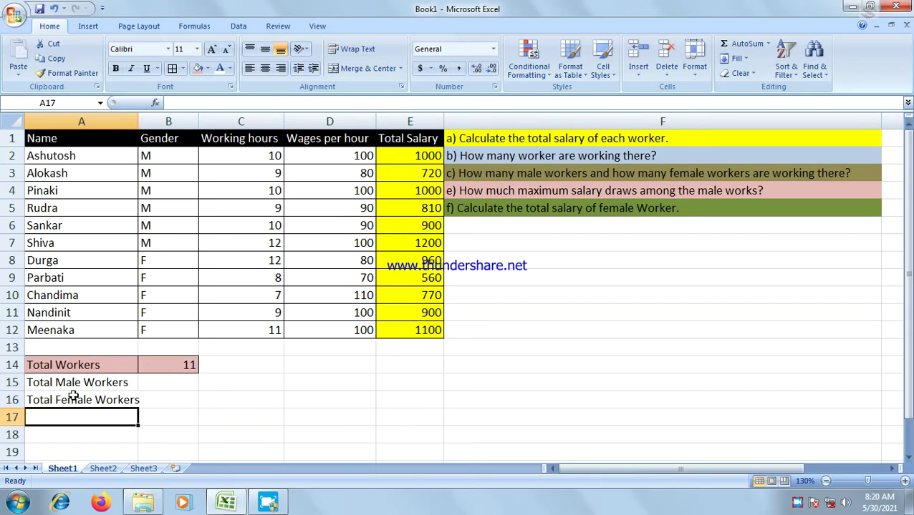
Fill A15:B16 with Tan, Background 2, Darker 50%
drag(72, 387, 177, 396)
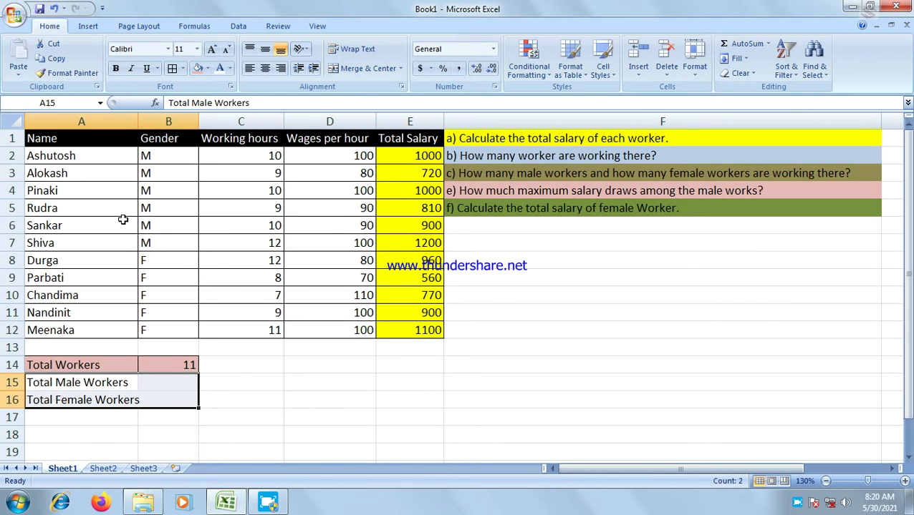
click(207, 68)
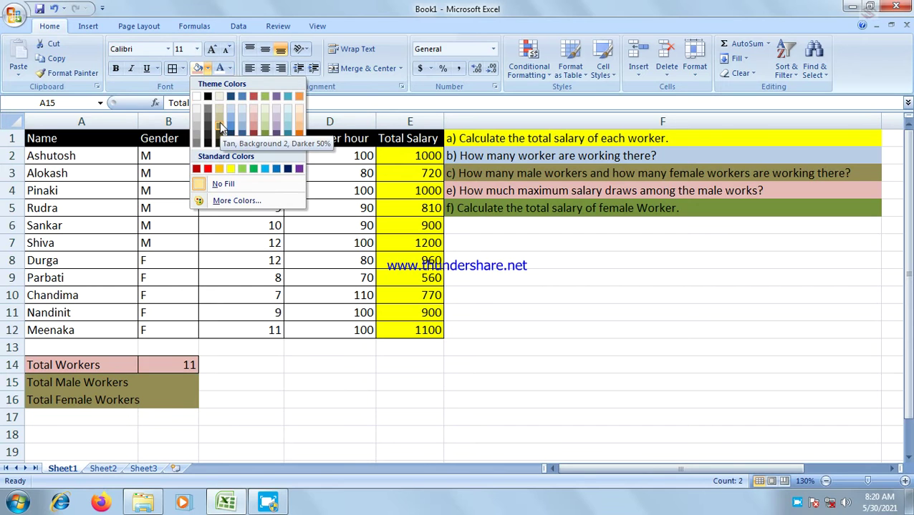
click(219, 122)
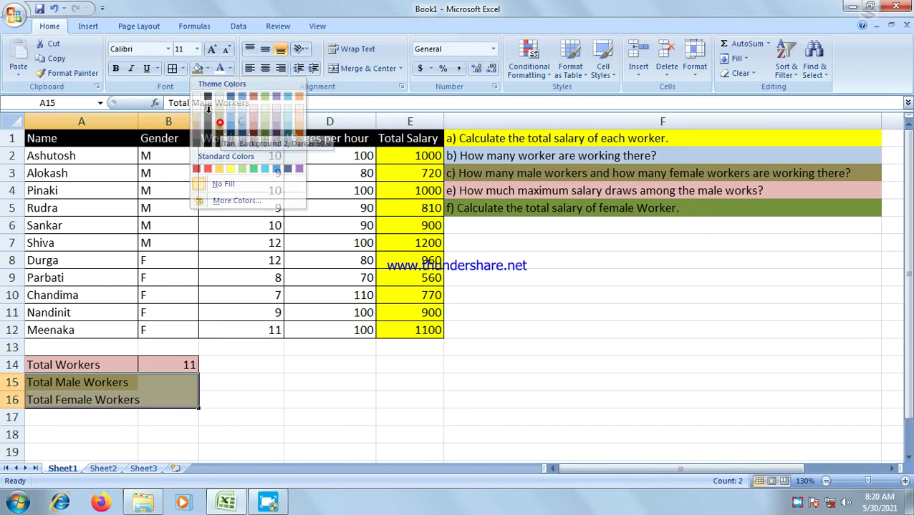
click(180, 382)
Widen column A to fit the male and female worker labels
ctrl+scroll(181, 386, up, 1)
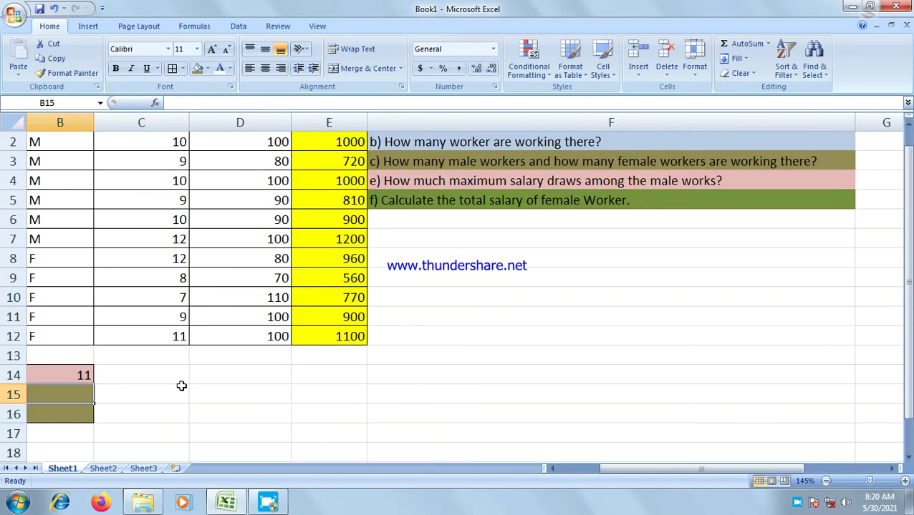
click(552, 470)
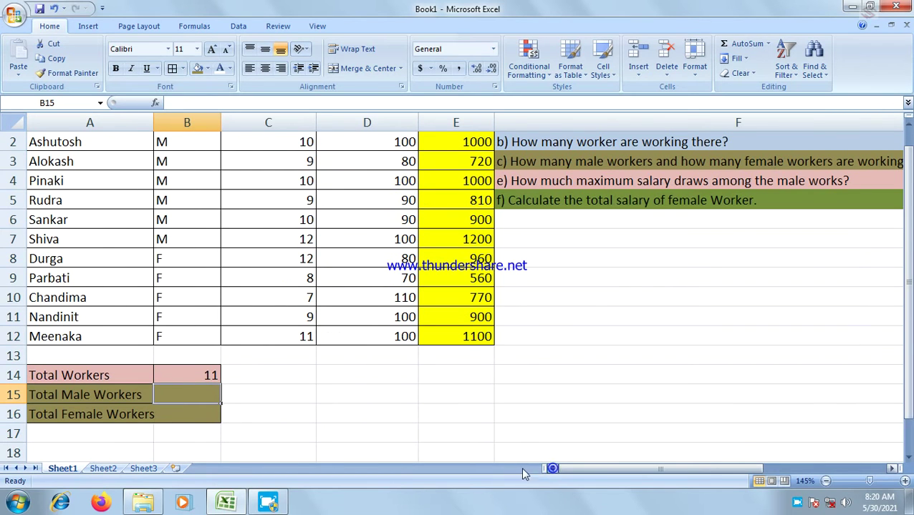
click(179, 390)
drag(156, 117, 169, 118)
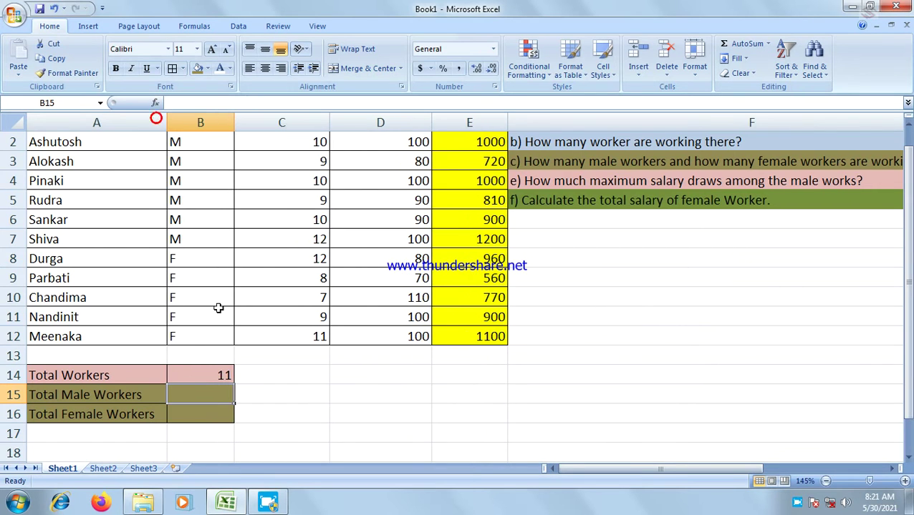
click(204, 398)
Enter =COUNTIF(B2:B12,"M") in B15 to count the 6 male workers
text(=)
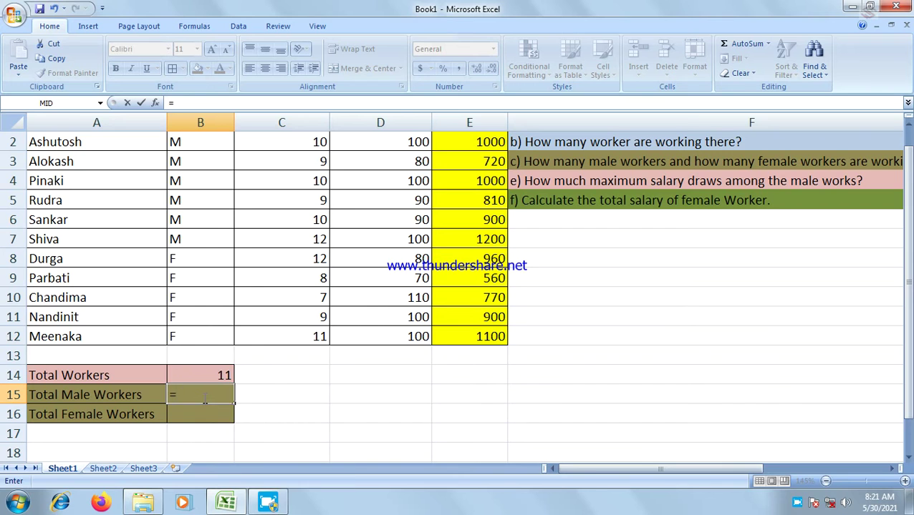
text(countif)
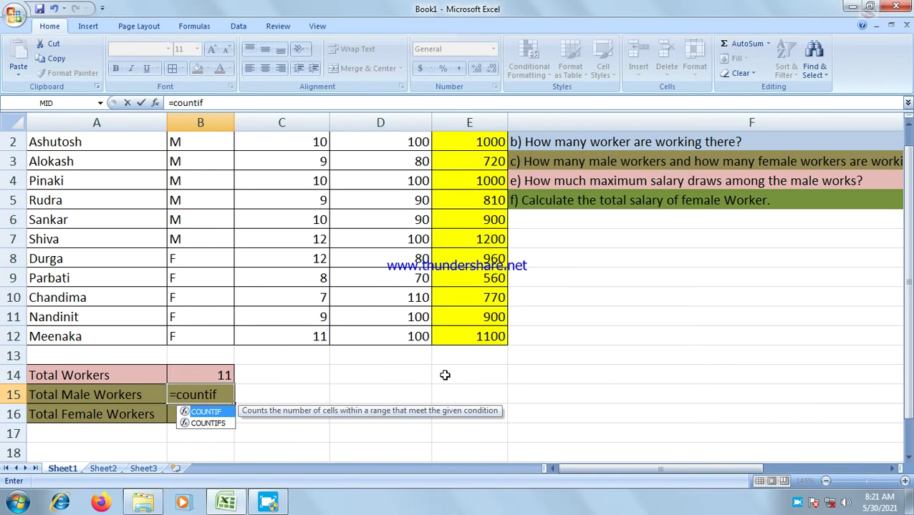
text(()
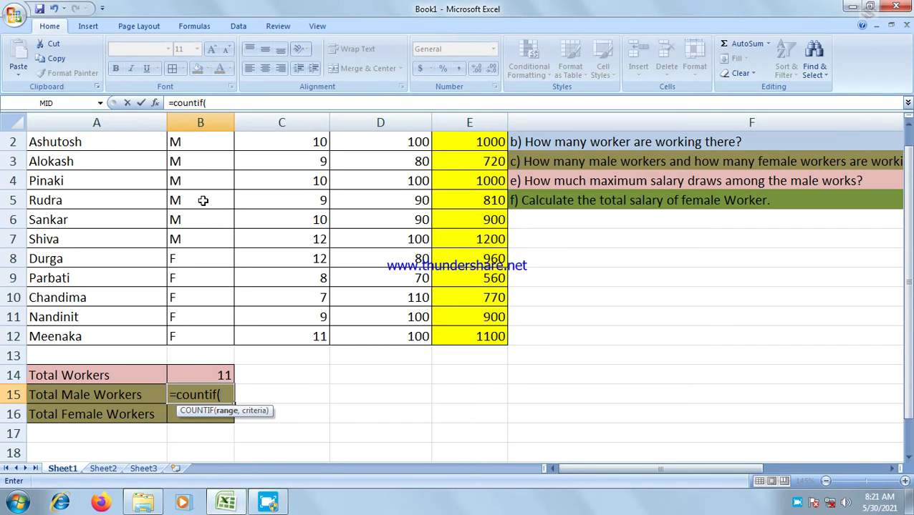
scroll(199, 163, up, 1)
drag(198, 163, 201, 354)
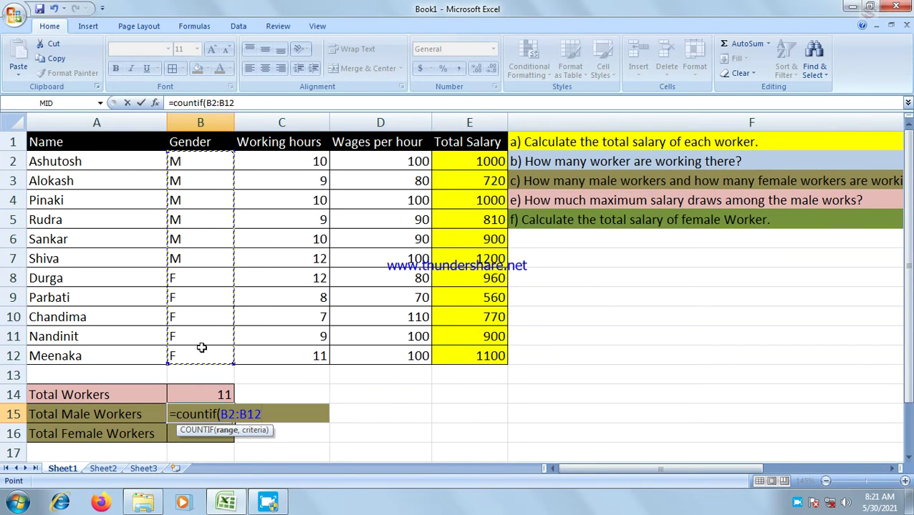
text(,"M)
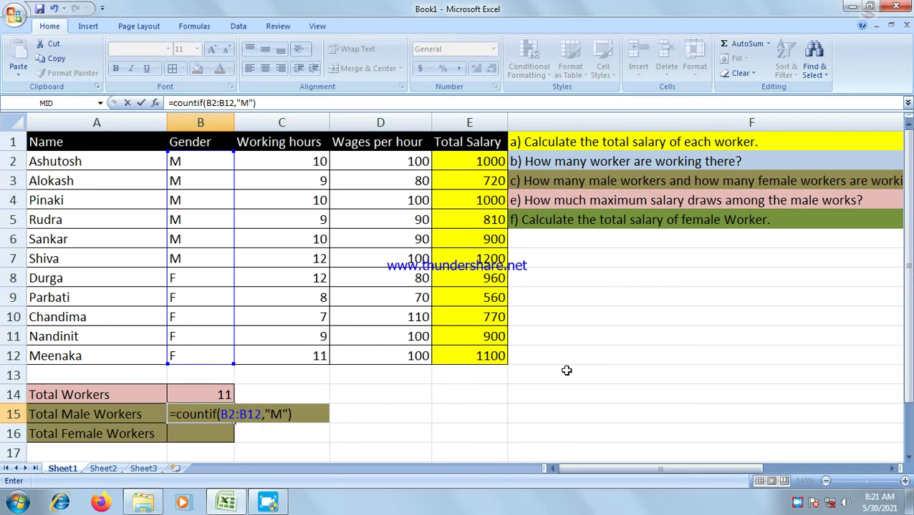
key(Return)
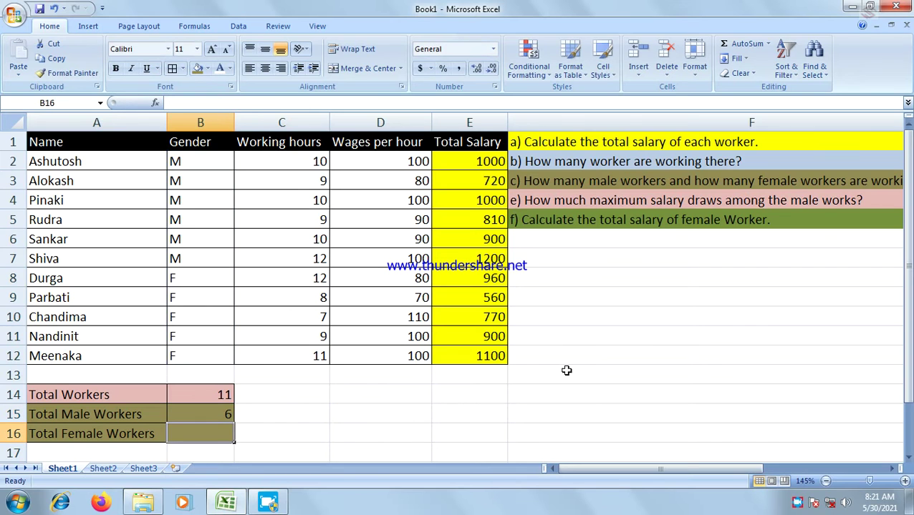
Enter =COUNTIF(B2:B12,"F") in B16 for the female worker count
text(=coun)
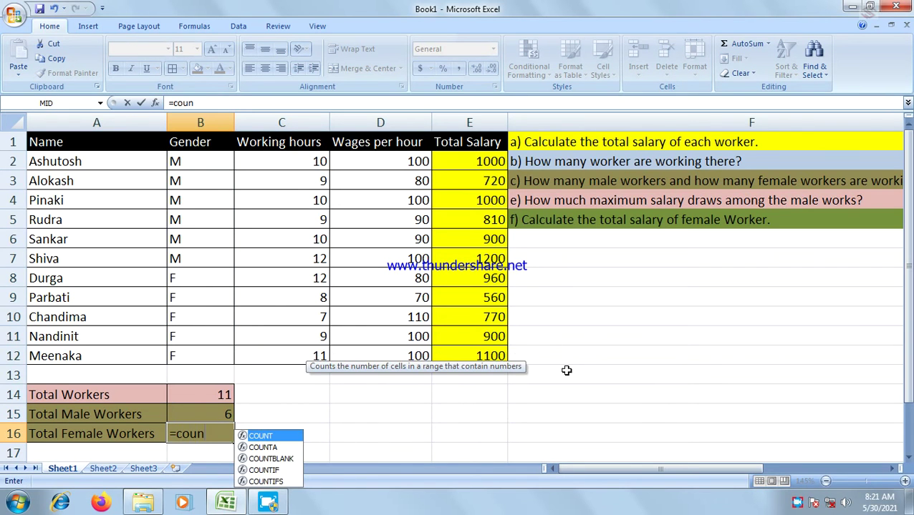
text(tfi)
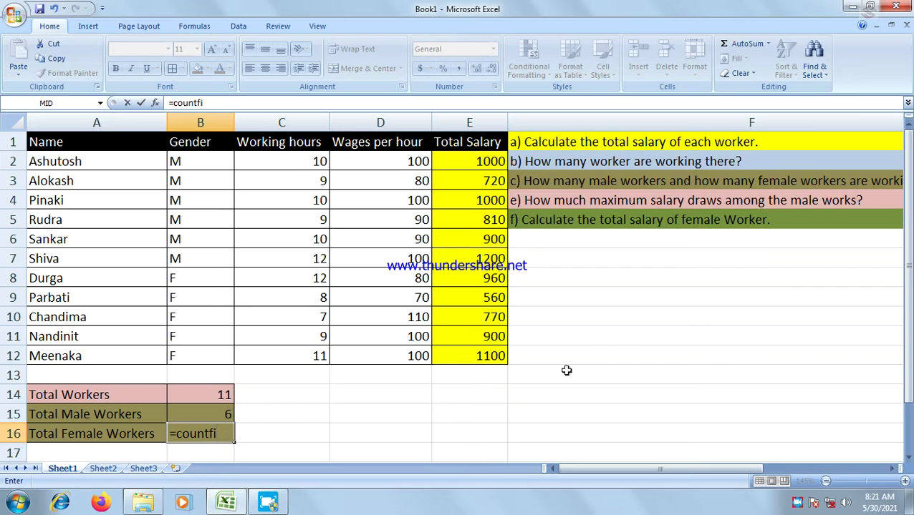
key(BackSpace)
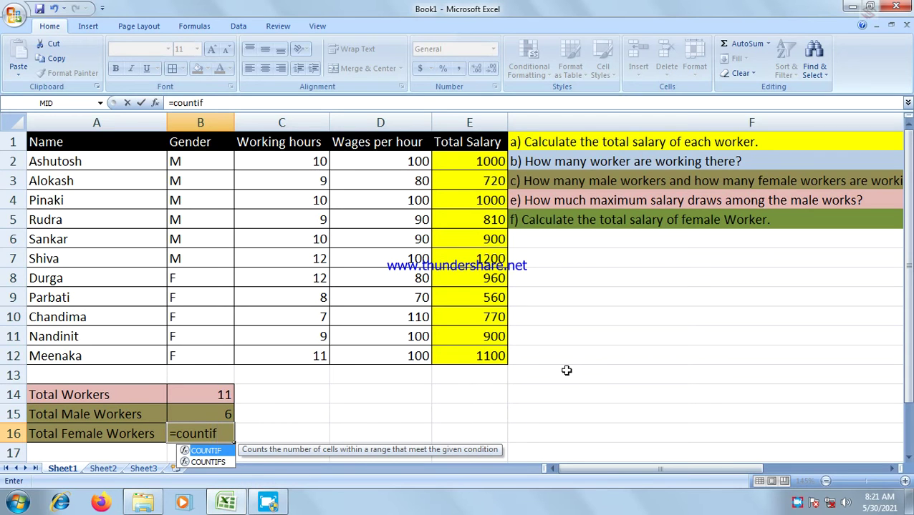
text(()
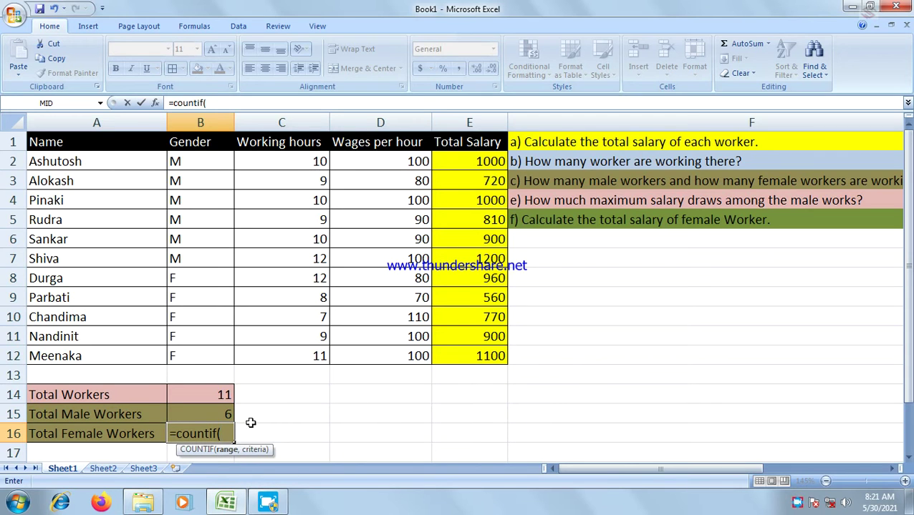
drag(187, 162, 179, 356)
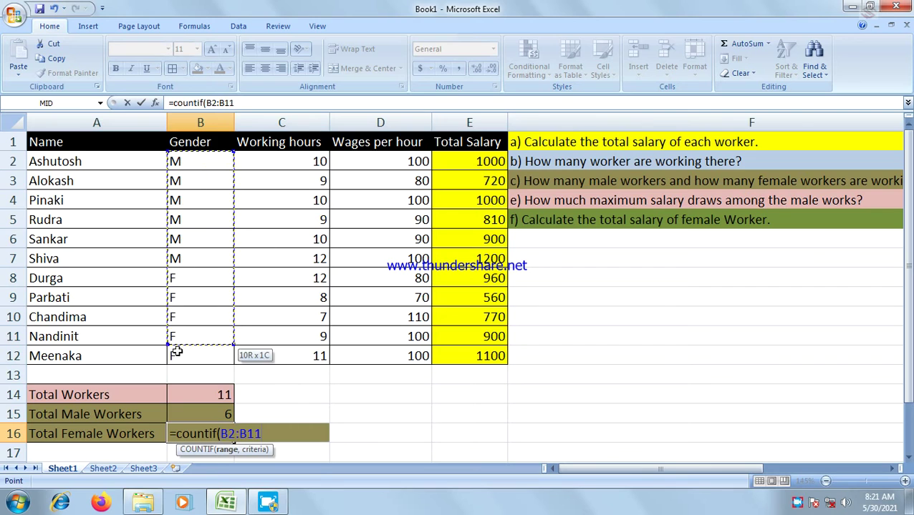
text(,)
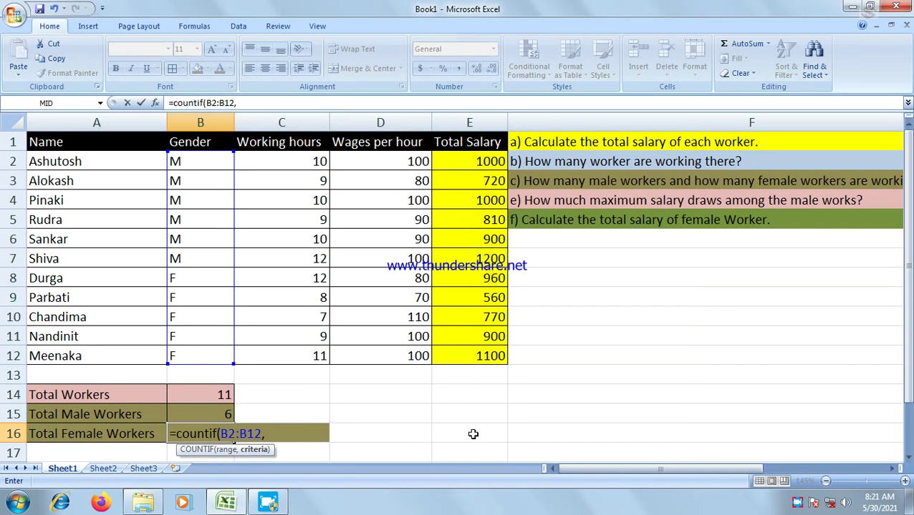
text("F)
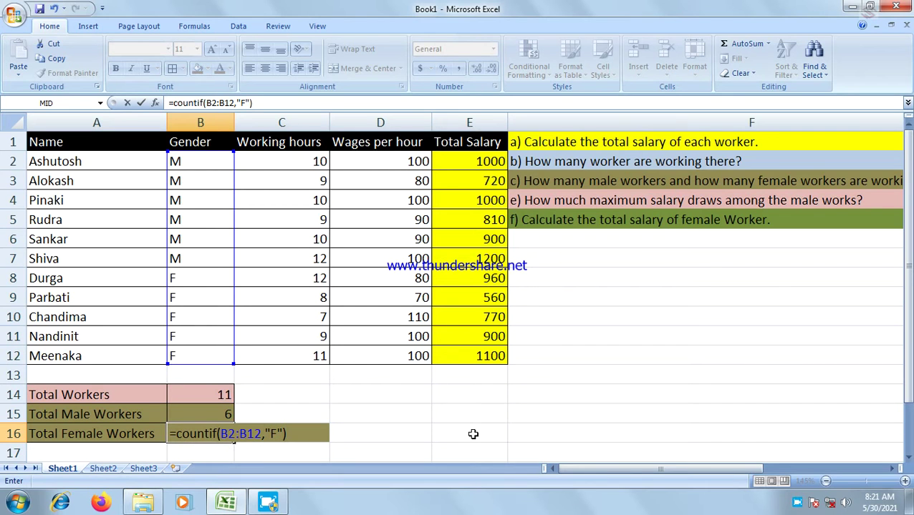
key(Return)
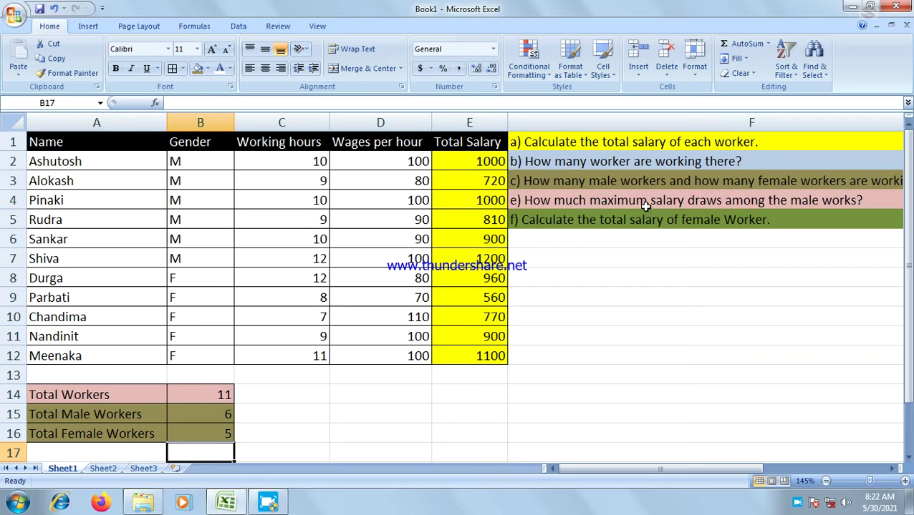
Type 'Max Salary of Male Worker' into C14
click(335, 396)
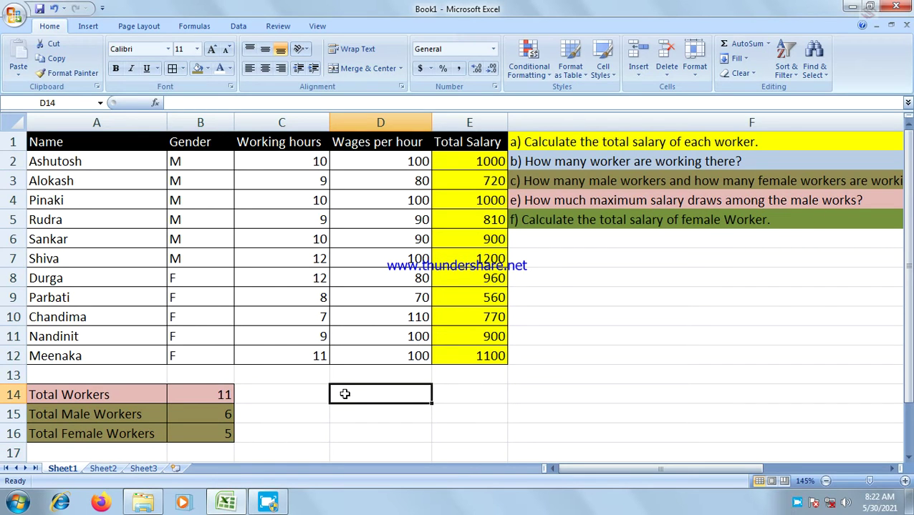
click(293, 390)
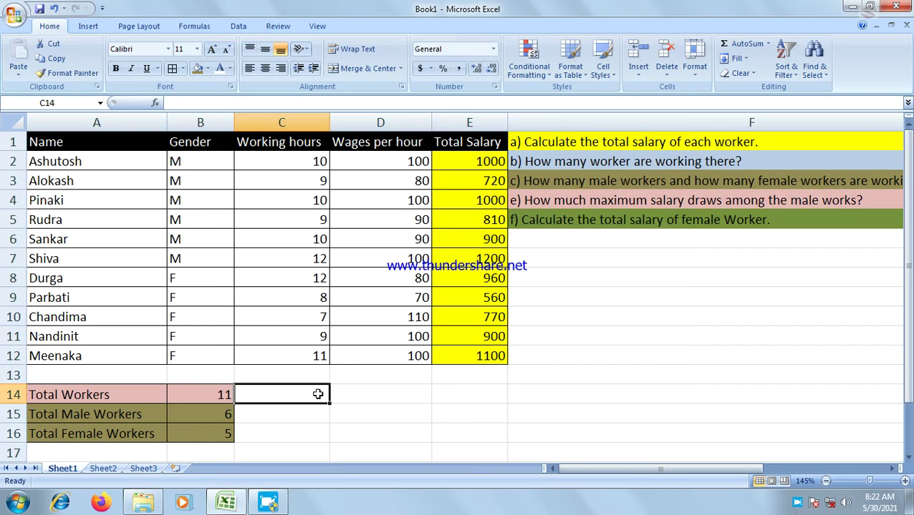
text(Maxi)
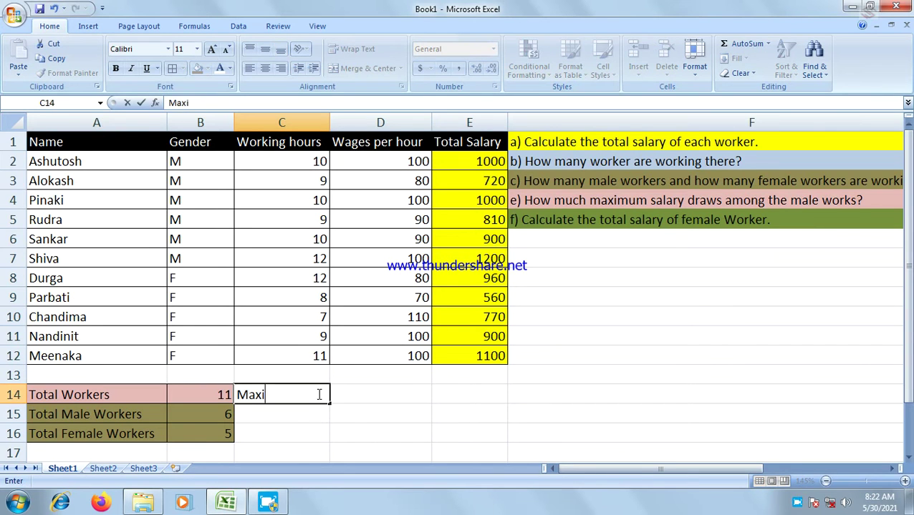
key(BackSpace)
text(Salar)
text(y of )
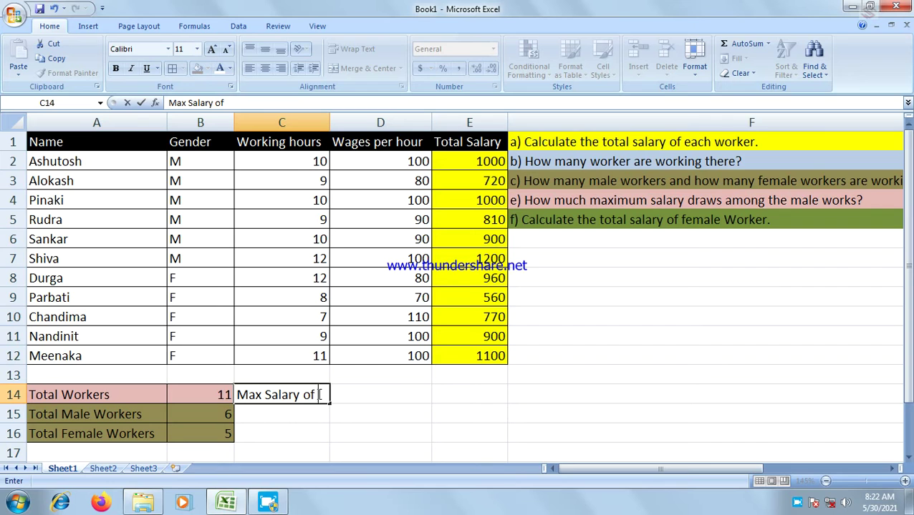
text(Male)
text( Worker)
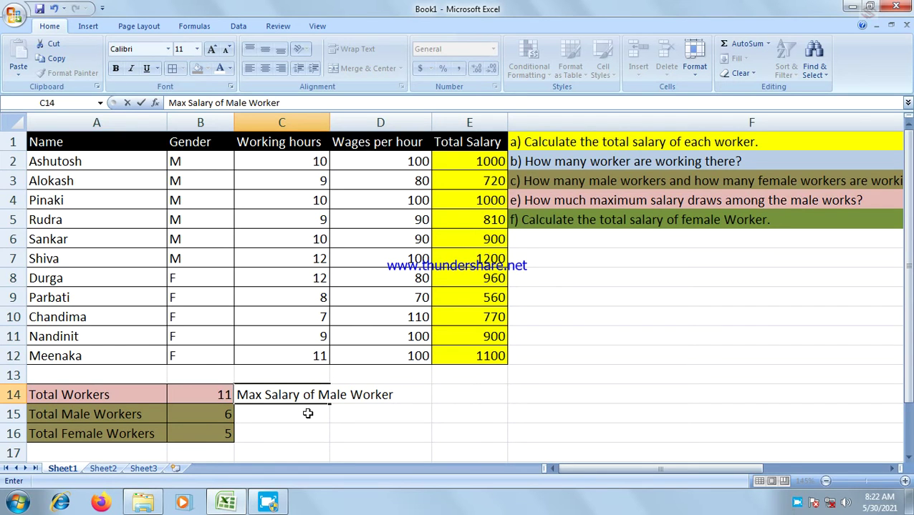
click(306, 414)
click(284, 396)
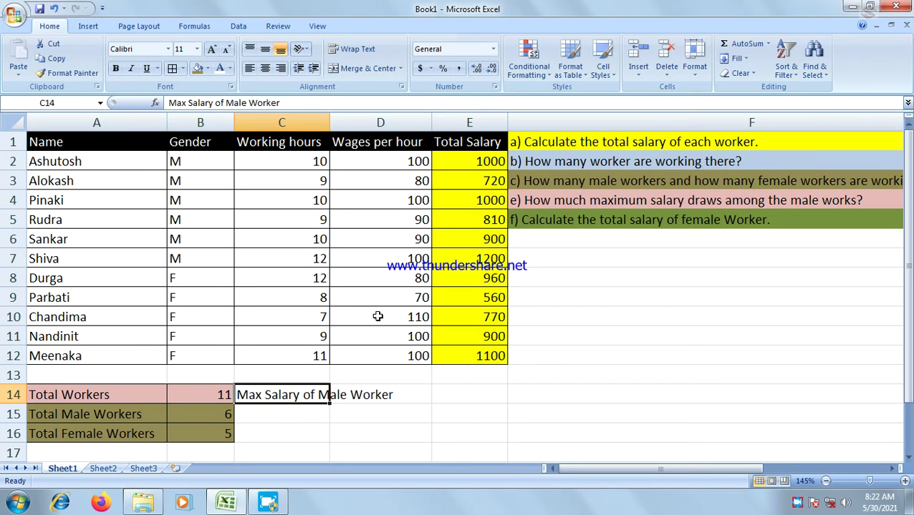
Shade the label cells C14:D14 light pink
drag(389, 393, 256, 395)
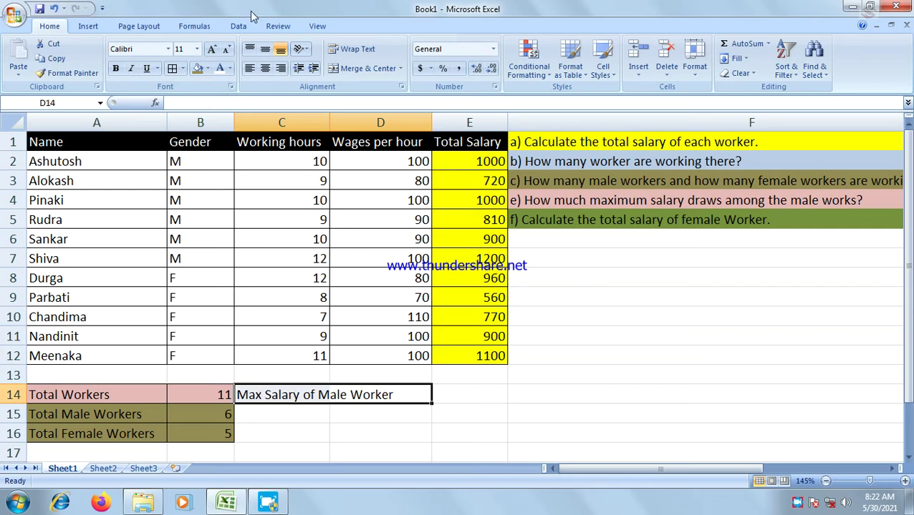
click(207, 69)
click(207, 68)
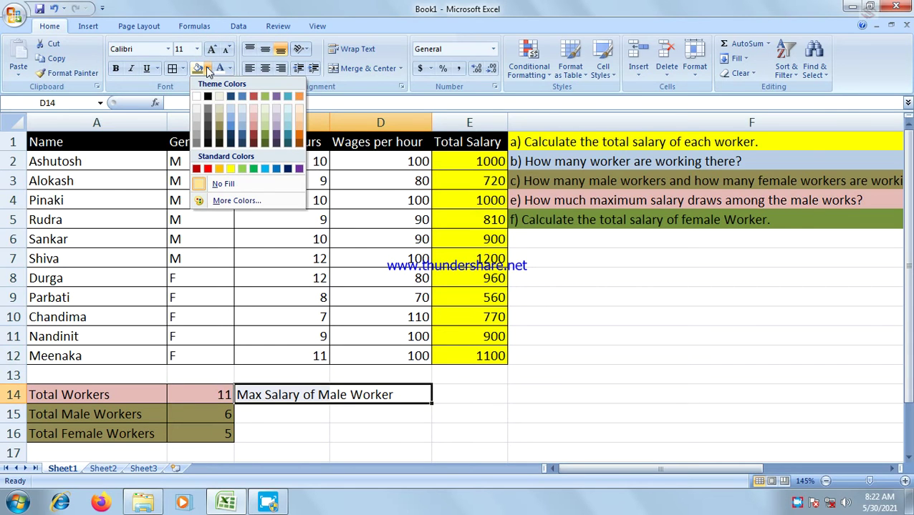
click(254, 120)
Recolour the Total Workers cells A14:B14 light blue
drag(74, 398, 202, 394)
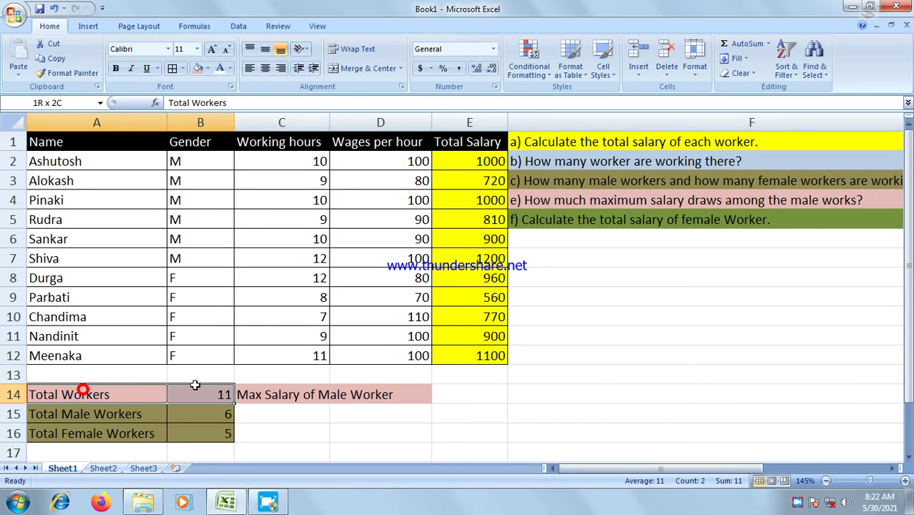
click(207, 68)
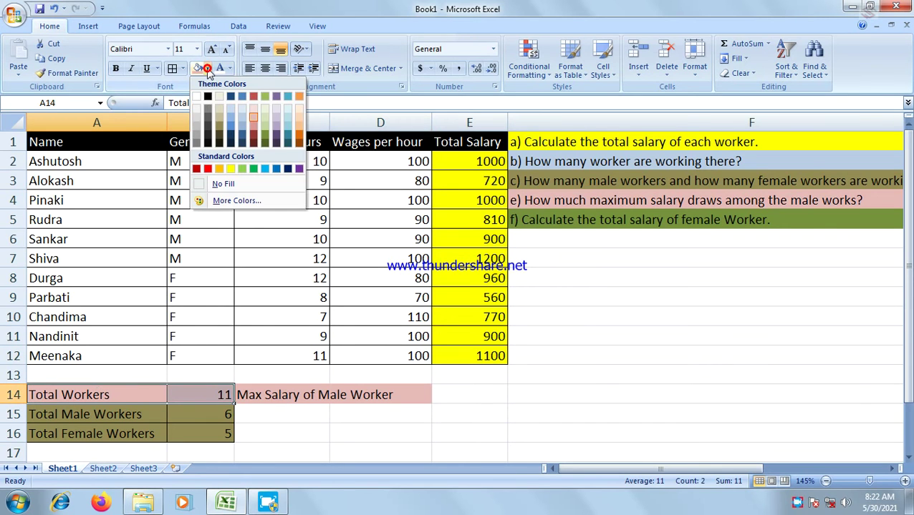
click(230, 118)
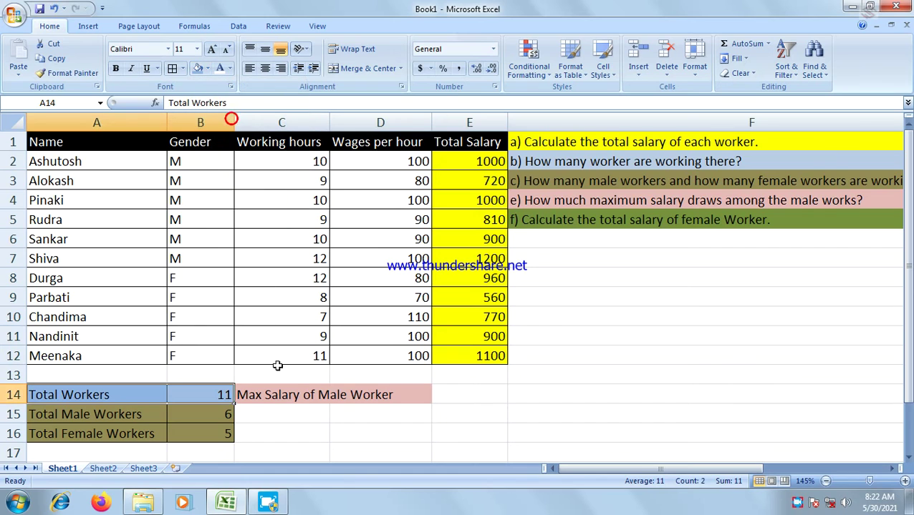
click(376, 408)
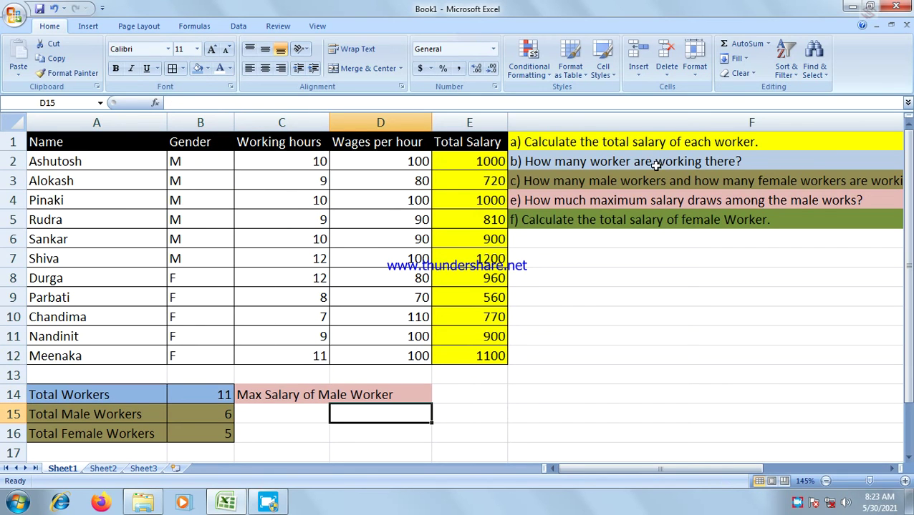
click(464, 392)
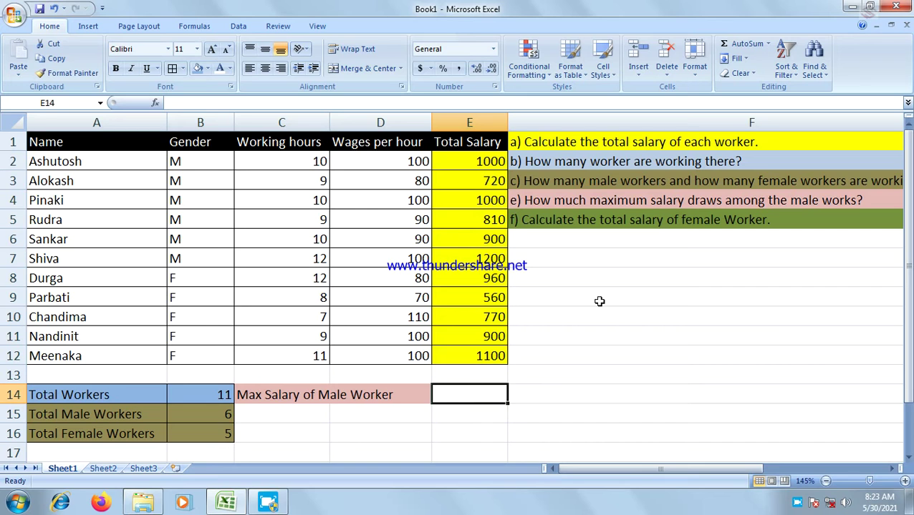
Start =MAX(IF( in E14 with the absolute Gender range $B$2:$B$12 as the condition, dismissing the colour-scheme prompt
text(=)
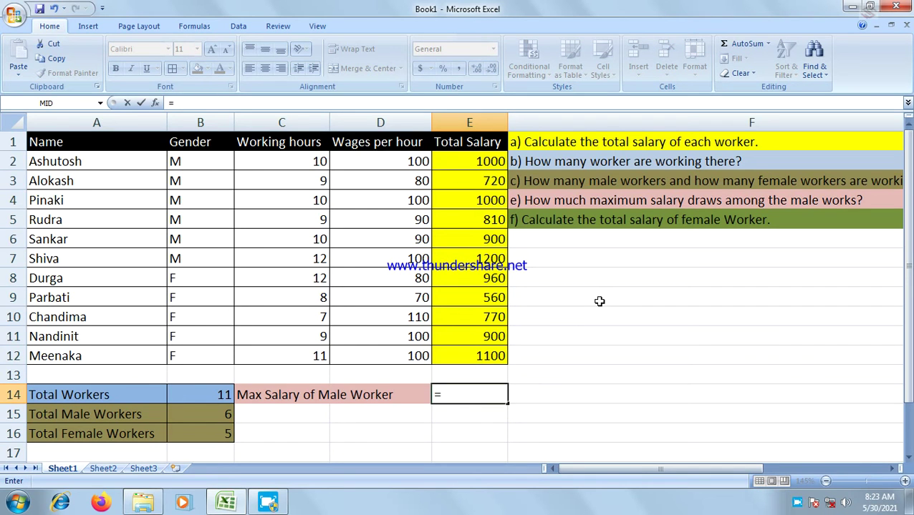
text(max)
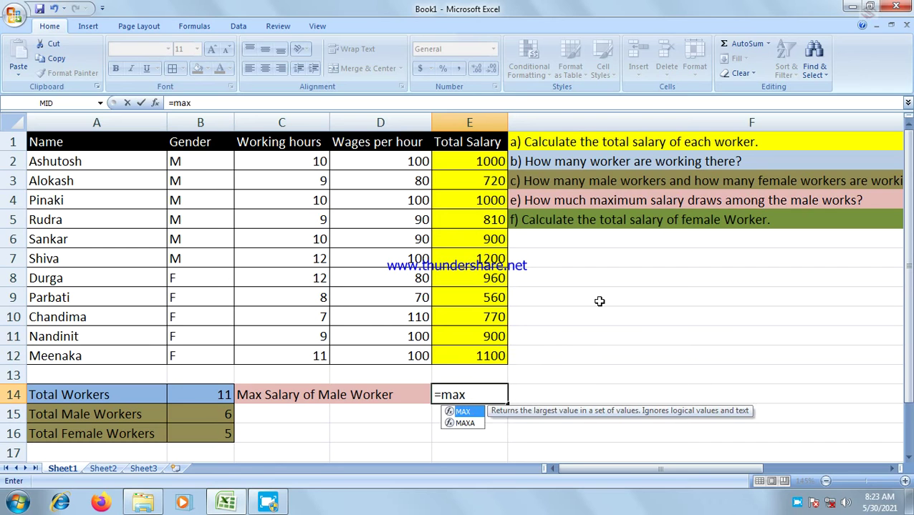
text(()
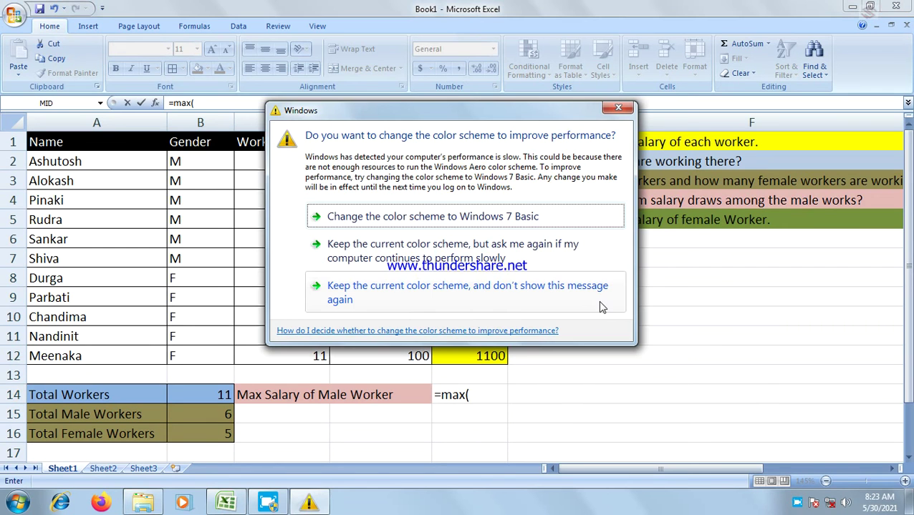
click(620, 110)
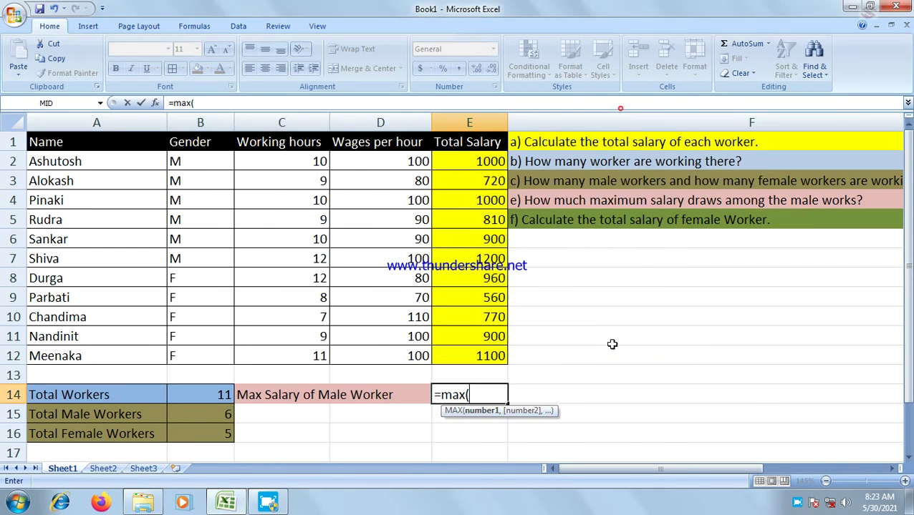
text(if)
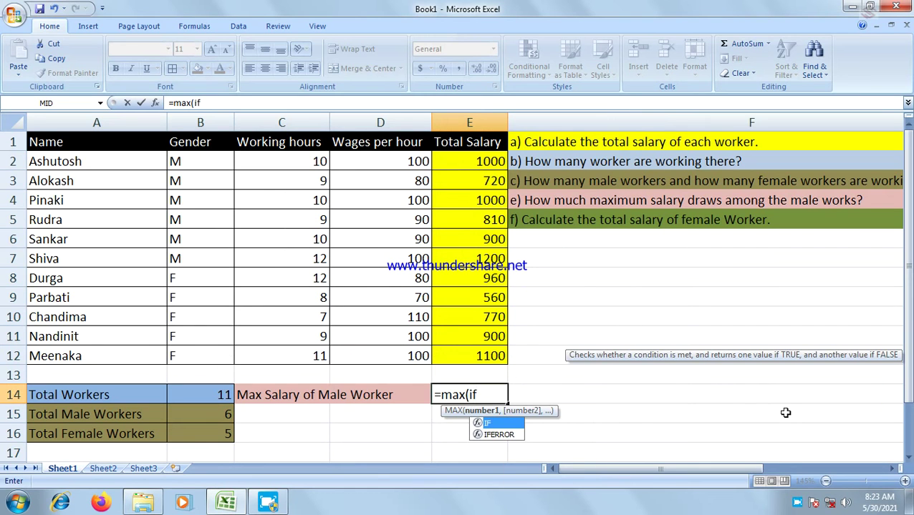
text(()
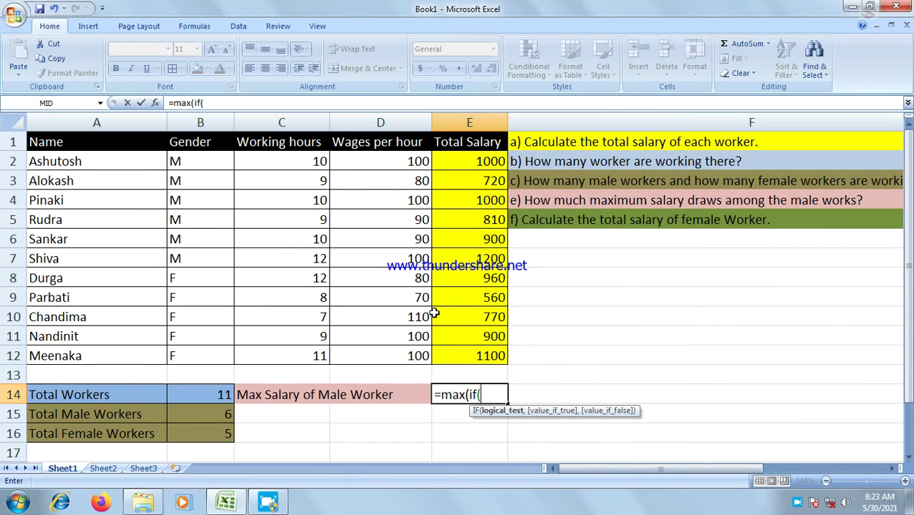
drag(200, 161, 200, 354)
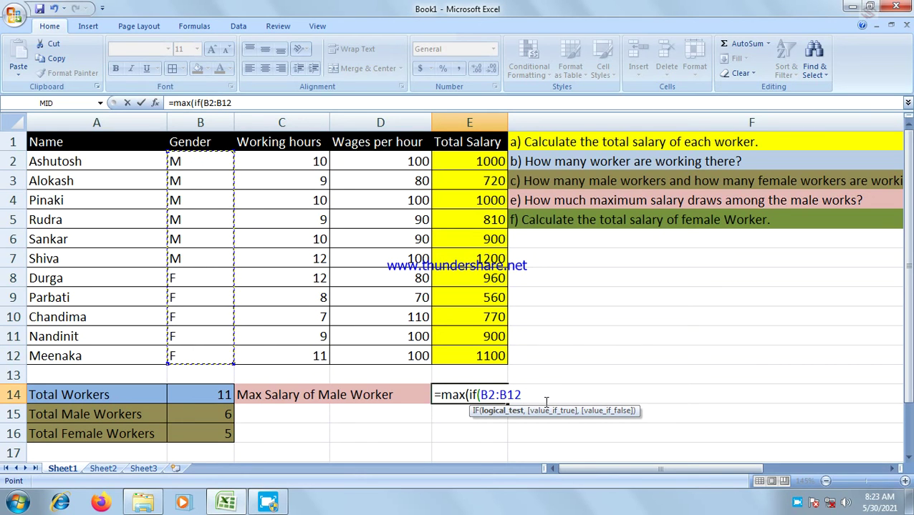
click(489, 397)
key(F4)
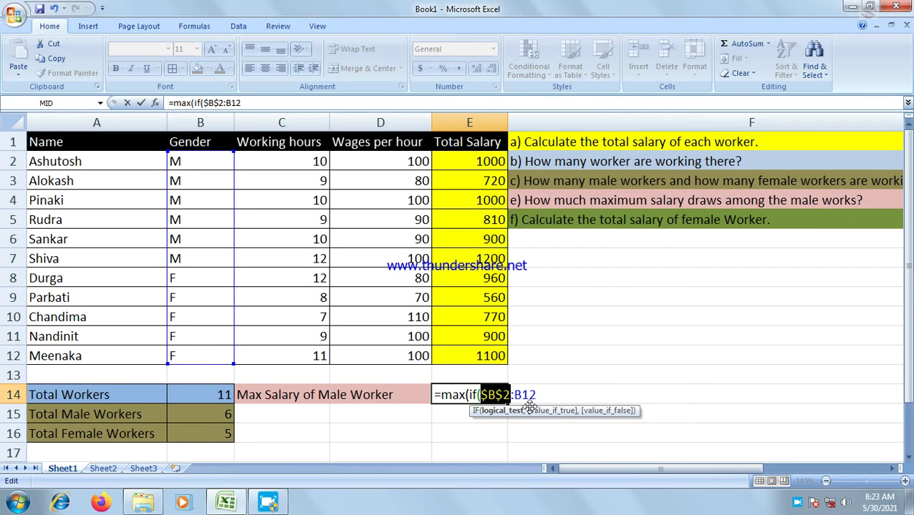
click(527, 397)
key(F4)
click(550, 395)
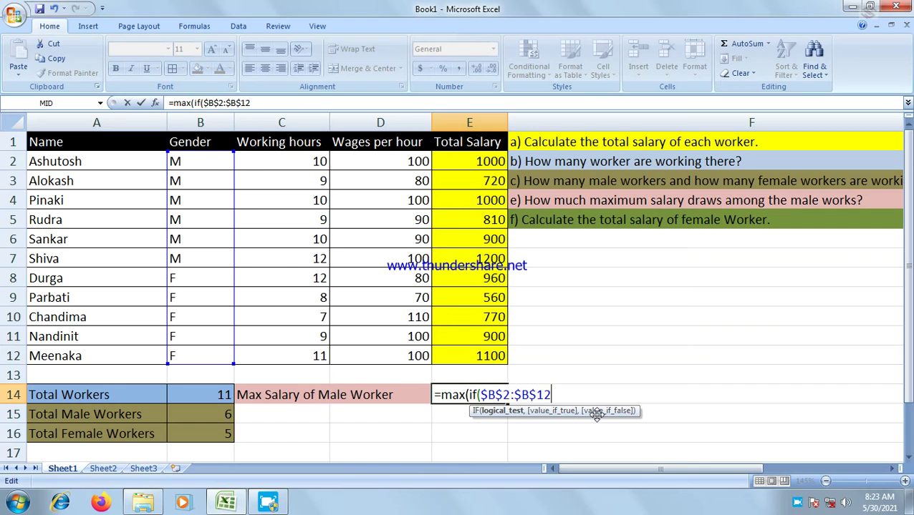
Finish the formula with ="M" and $E$2:$E$12, committing it as an array formula
text(=)
text(m)
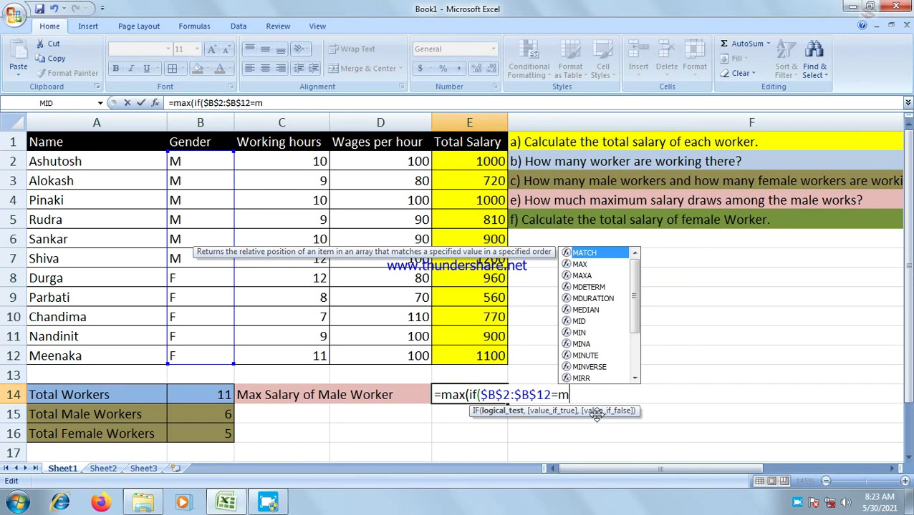
key(BackSpace)
text(")
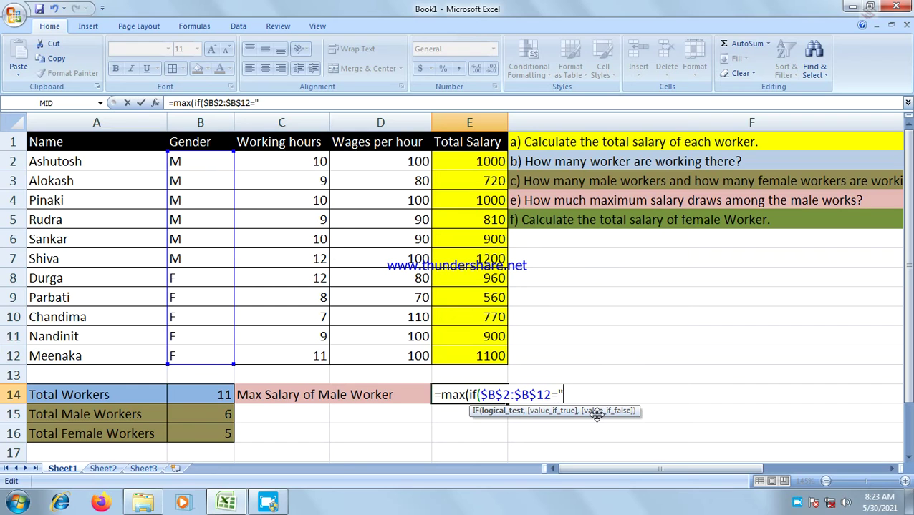
text(M)
text(")
text(,)
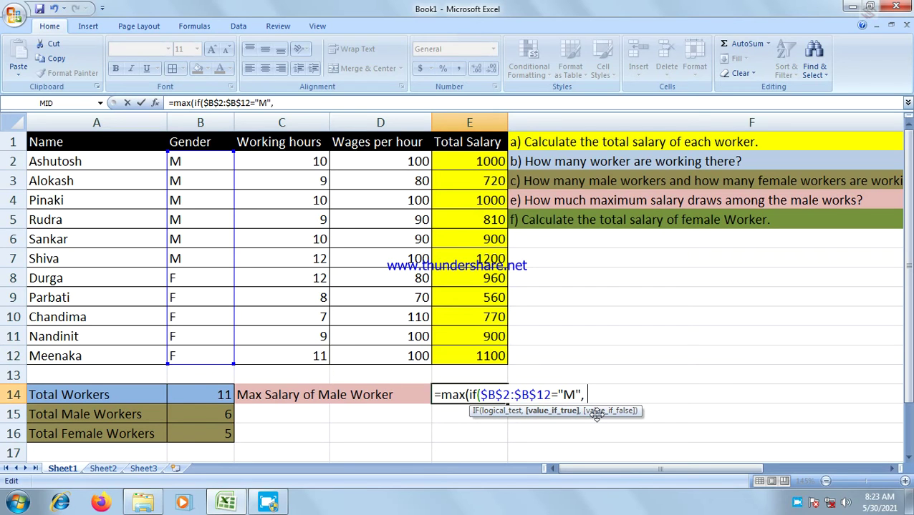
drag(469, 162, 471, 346)
key(F4)
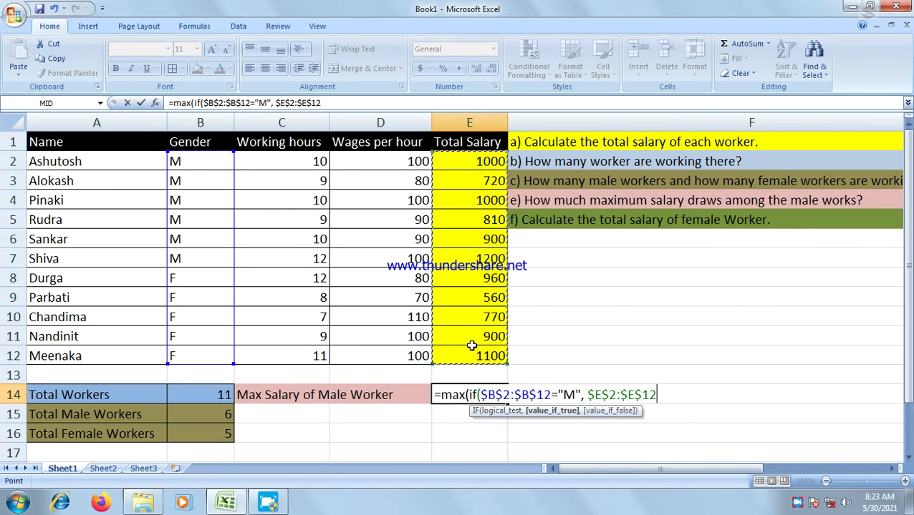
text()))
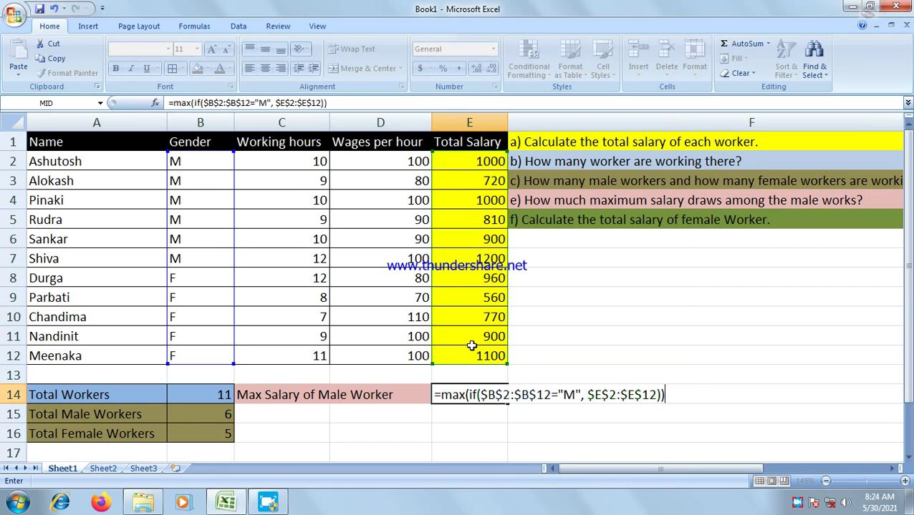
key(ctrl+shift+Return)
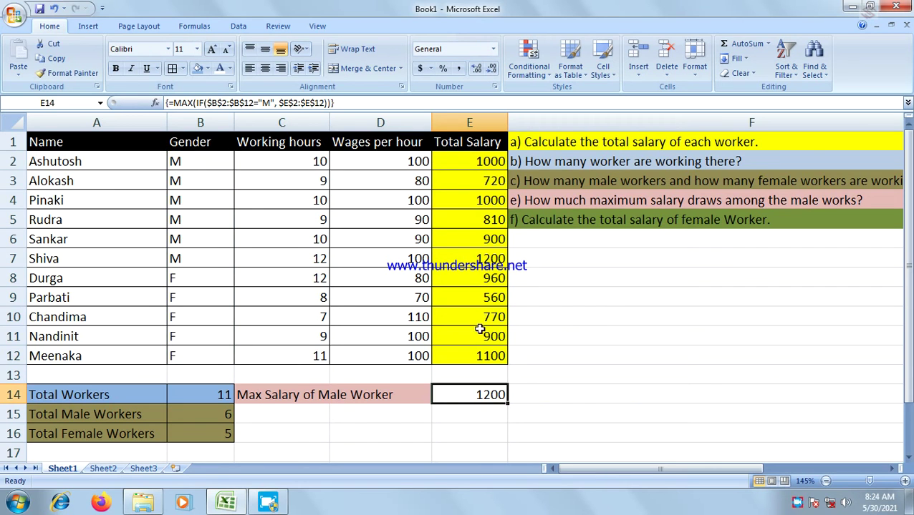
Check that the 1200 result matches Shiva's total salary in row 7
click(484, 260)
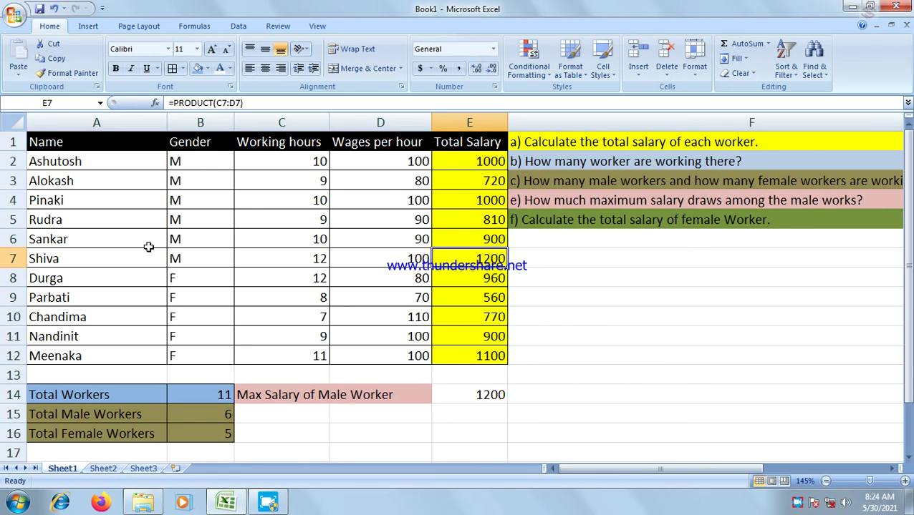
click(113, 256)
drag(136, 255, 465, 264)
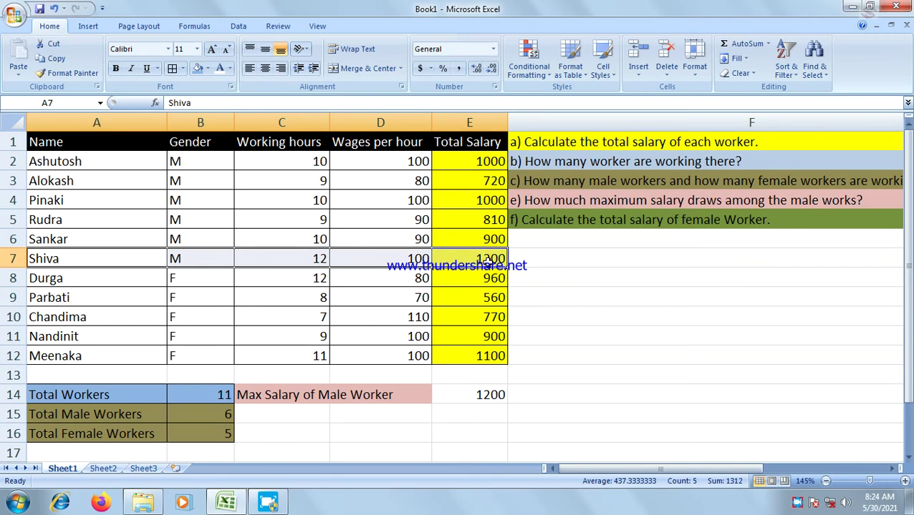
click(485, 393)
Fill D14:E14 with light red to match the label
click(418, 395)
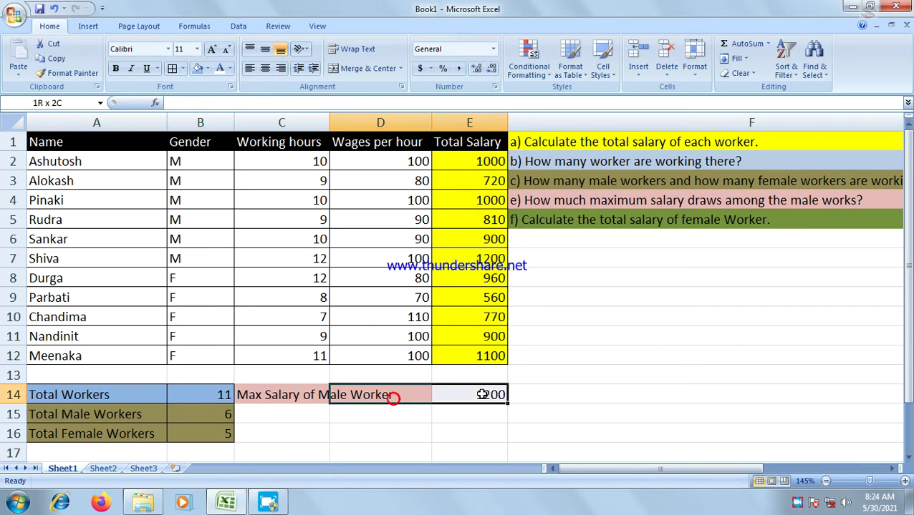
click(210, 69)
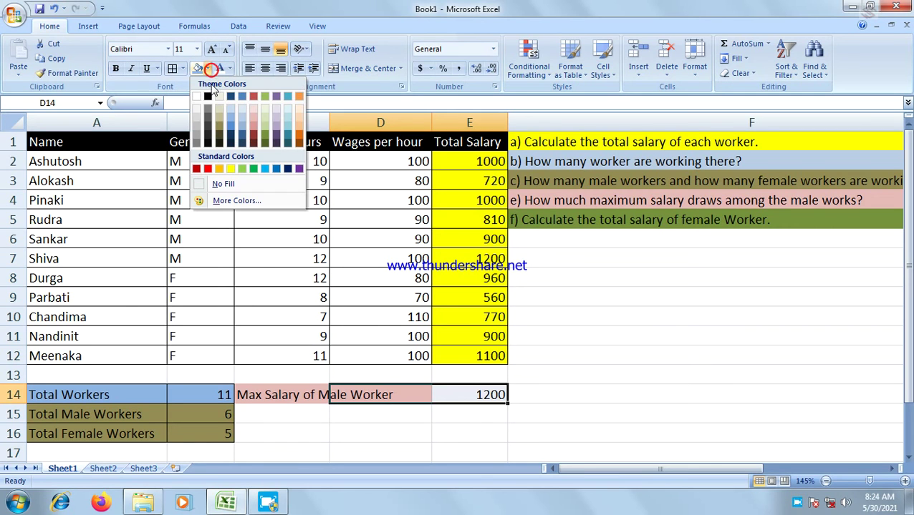
click(254, 129)
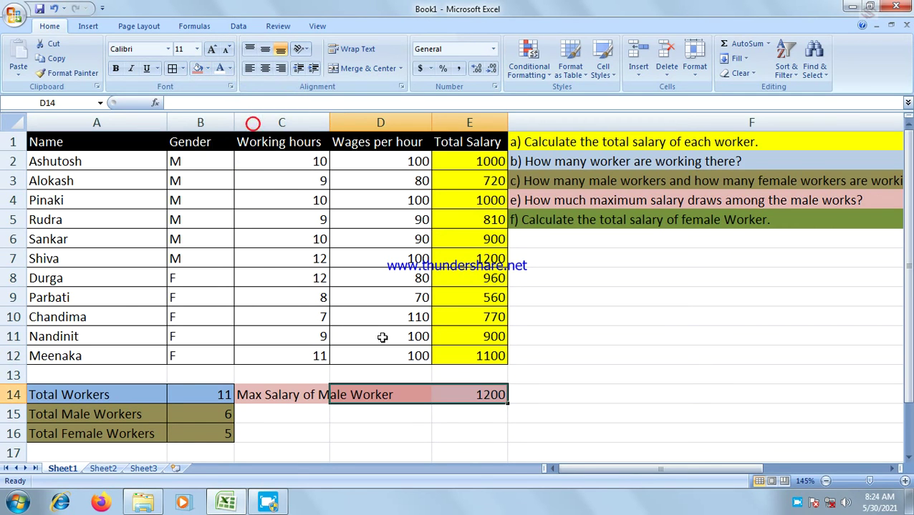
click(309, 411)
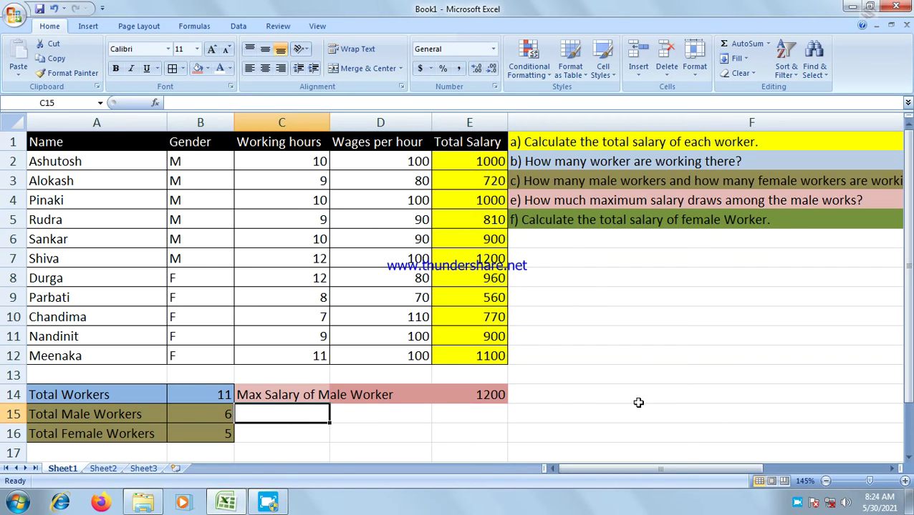
Enter the label 'Total Salary of Female workers' in C15
text(total)
key(BackSpace)
key(BackSpace)
key(BackSpace)
key(BackSpace)
text(Total )
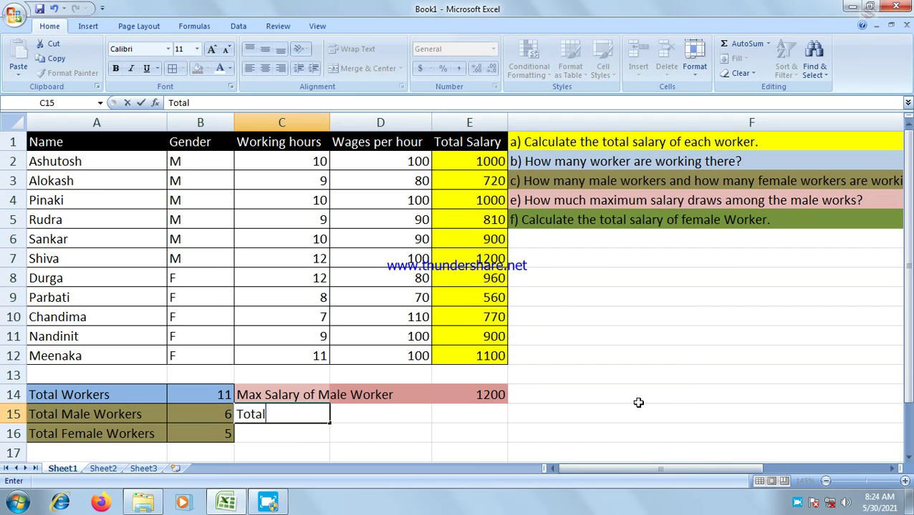
text(Salary of Female work)
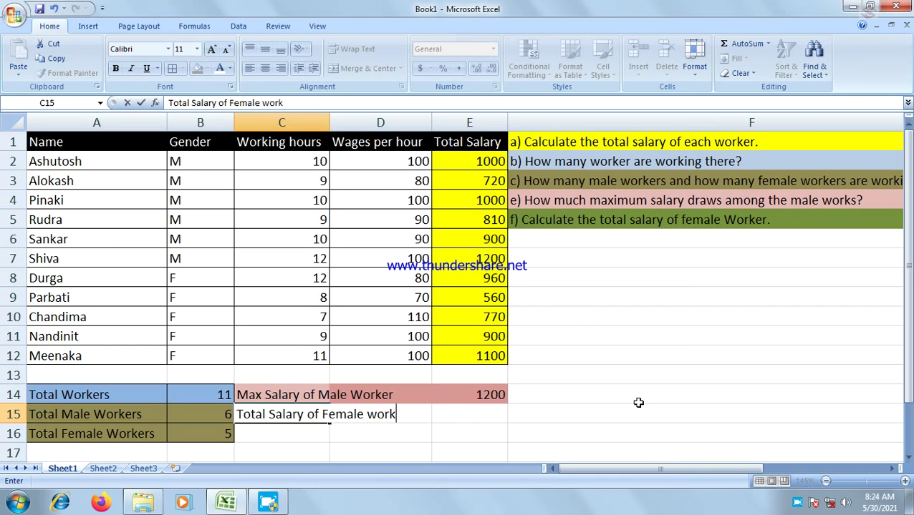
text(ers)
click(465, 414)
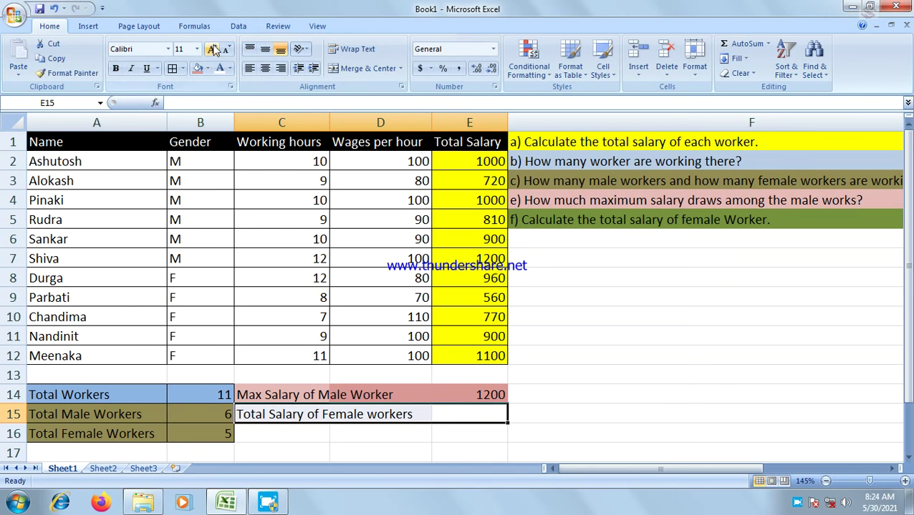
Fill C15:E15 with olive green
click(207, 68)
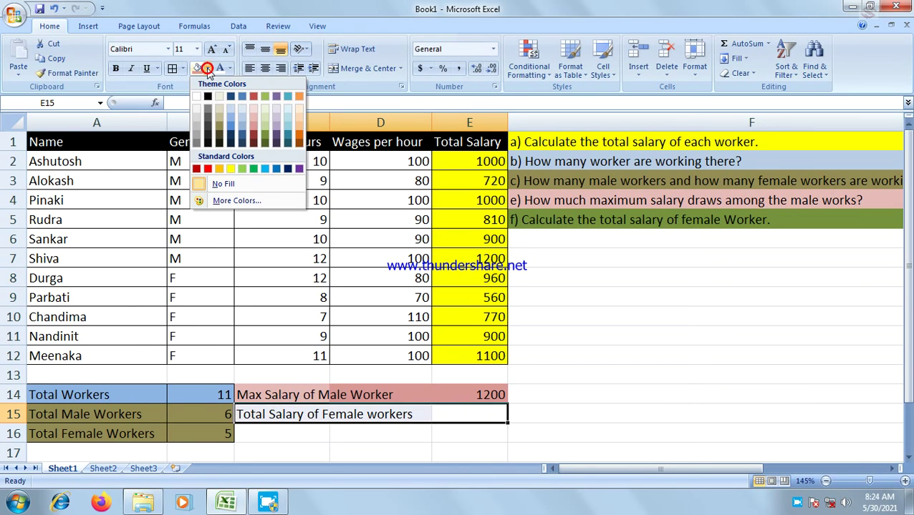
click(266, 139)
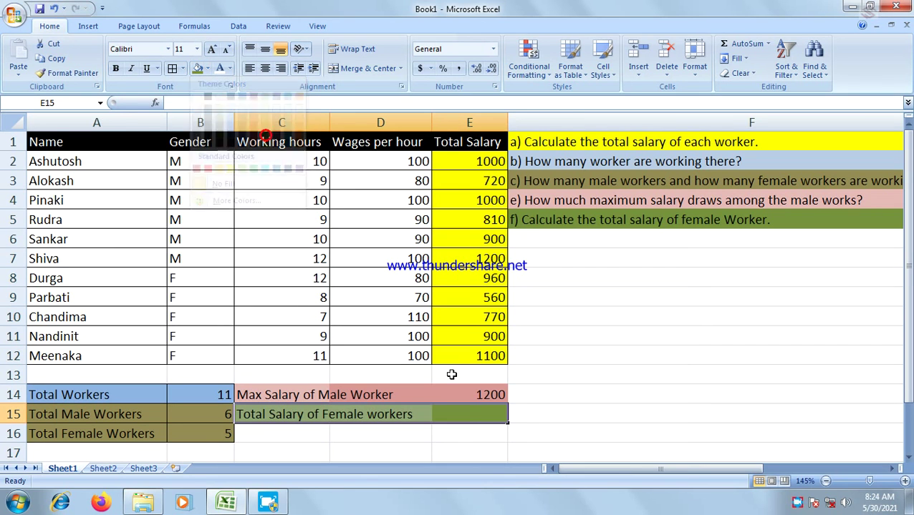
click(469, 415)
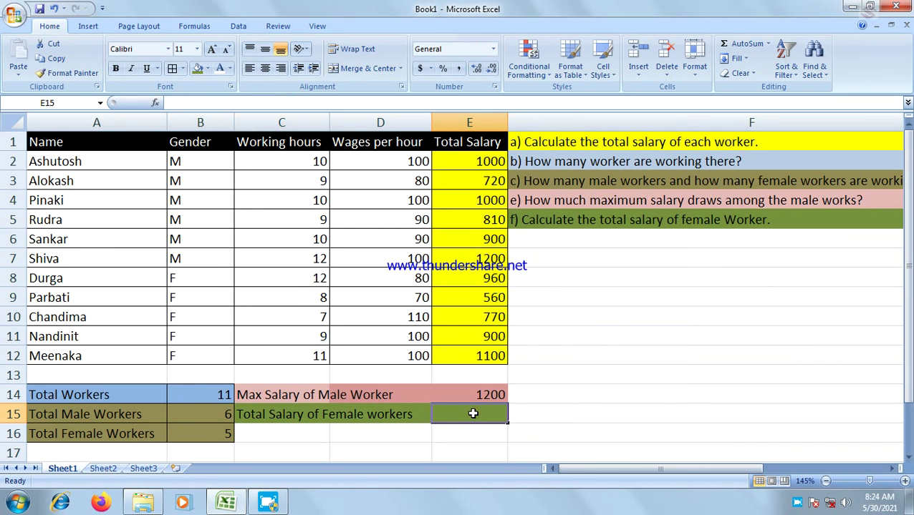
Enter =SUMIF(B2:B12,"F",E2:E12) in E15 to total female salaries, giving 4290
text(=sum)
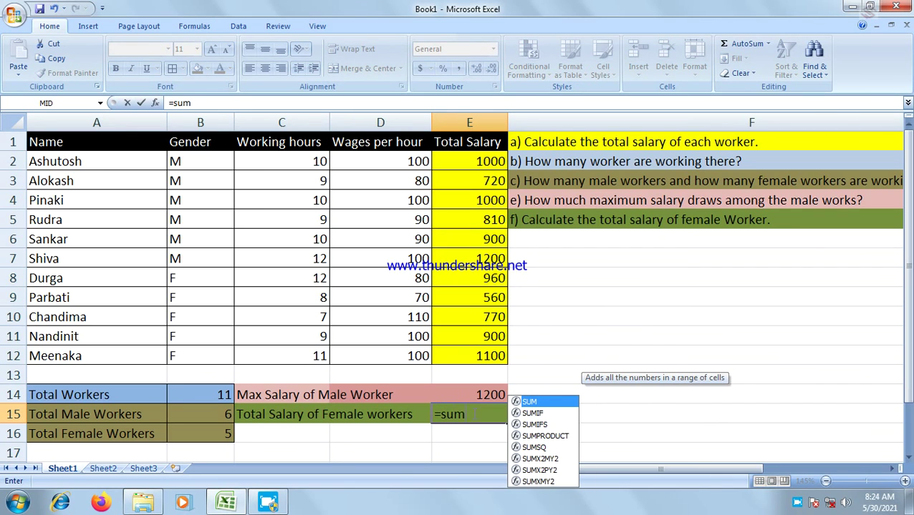
text(if)
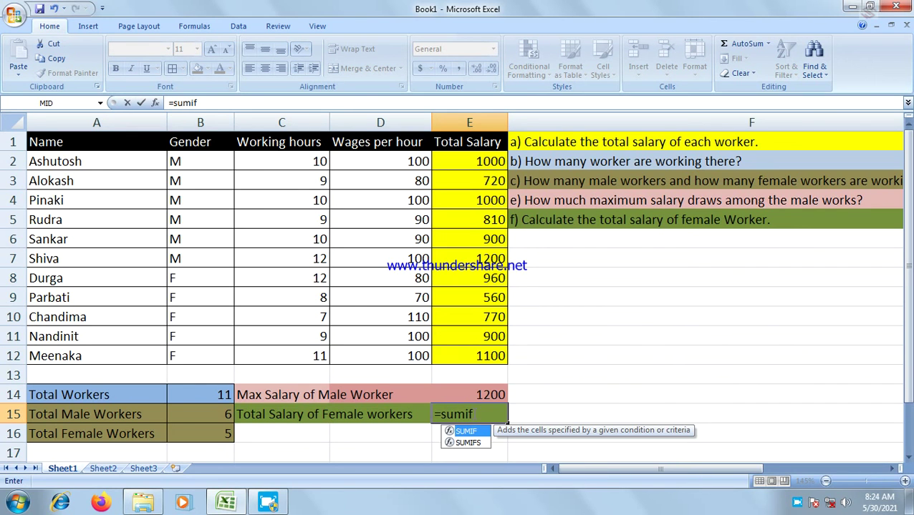
text(()
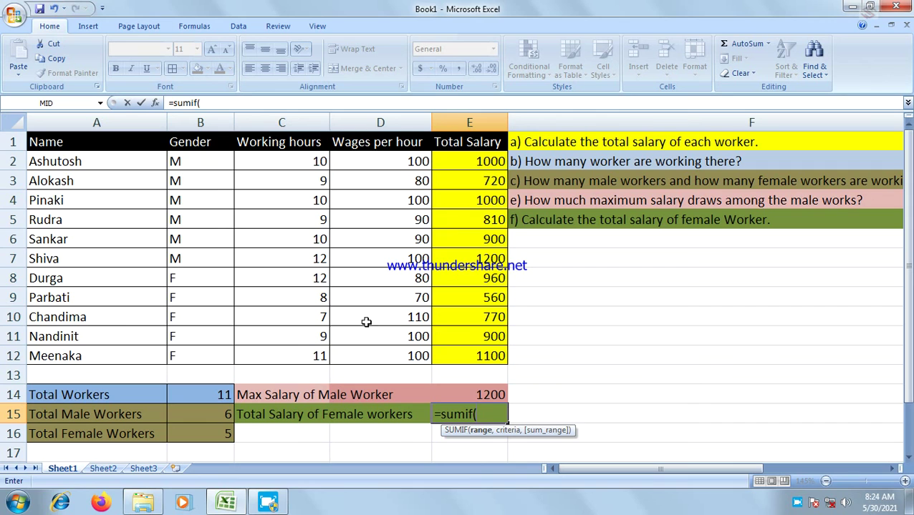
drag(211, 162, 204, 342)
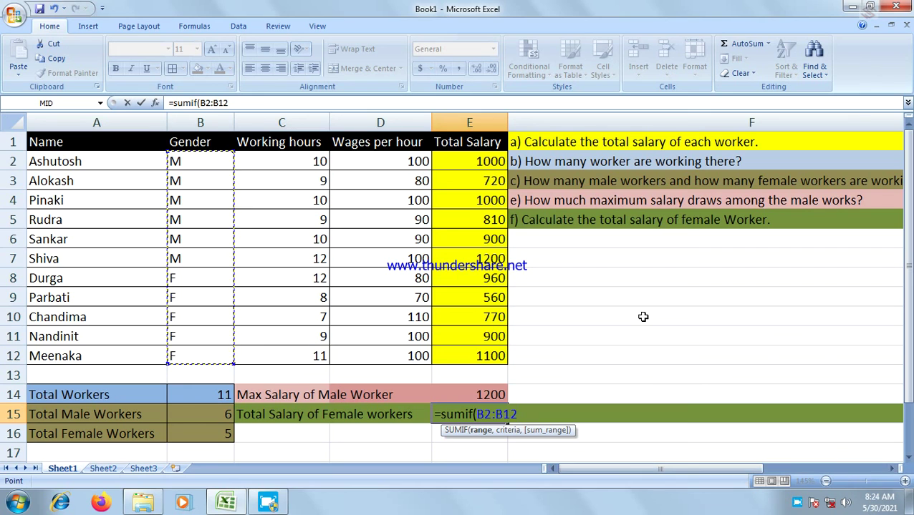
text(,"F")
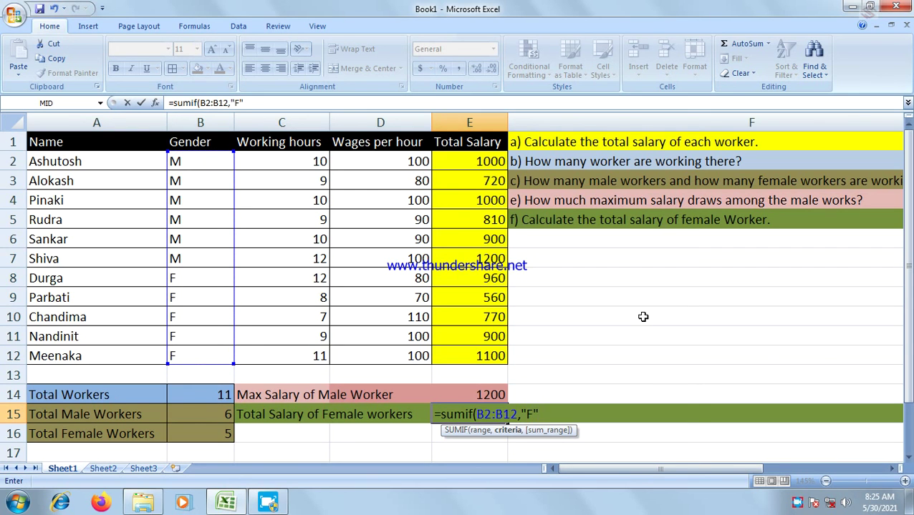
text(,)
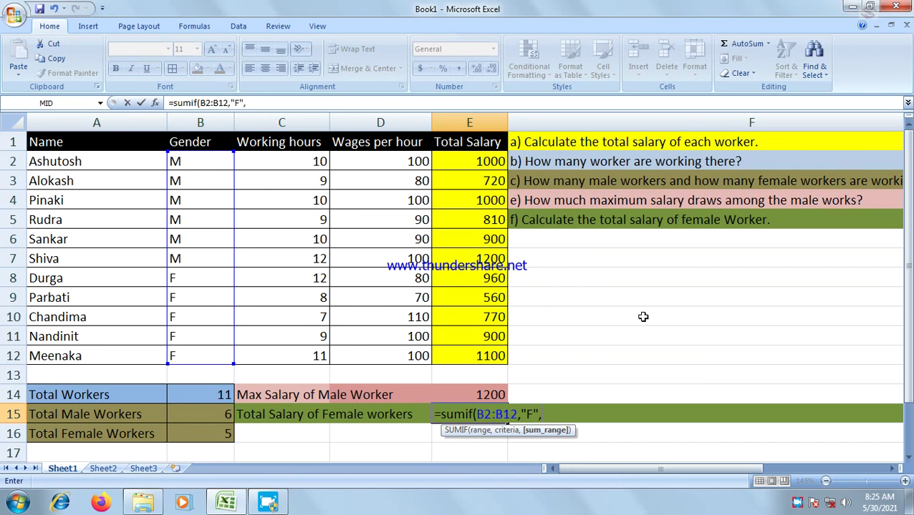
drag(463, 161, 464, 348)
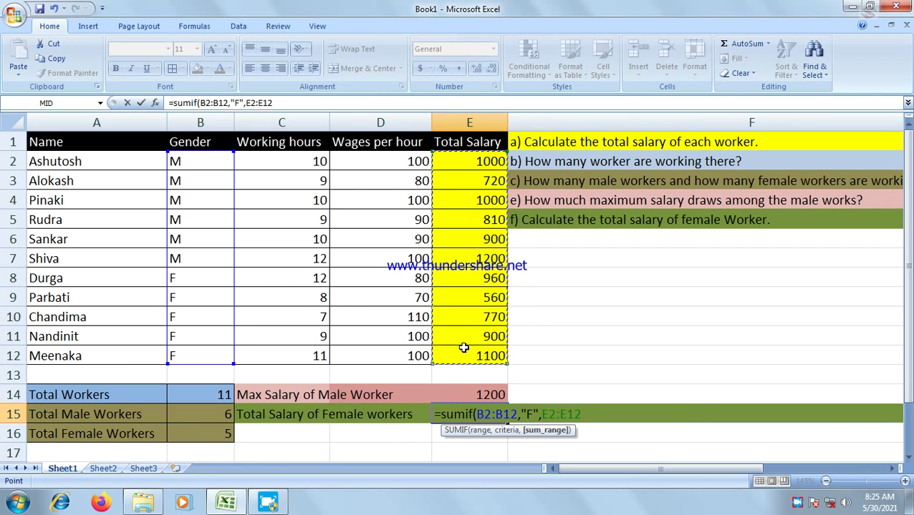
text())
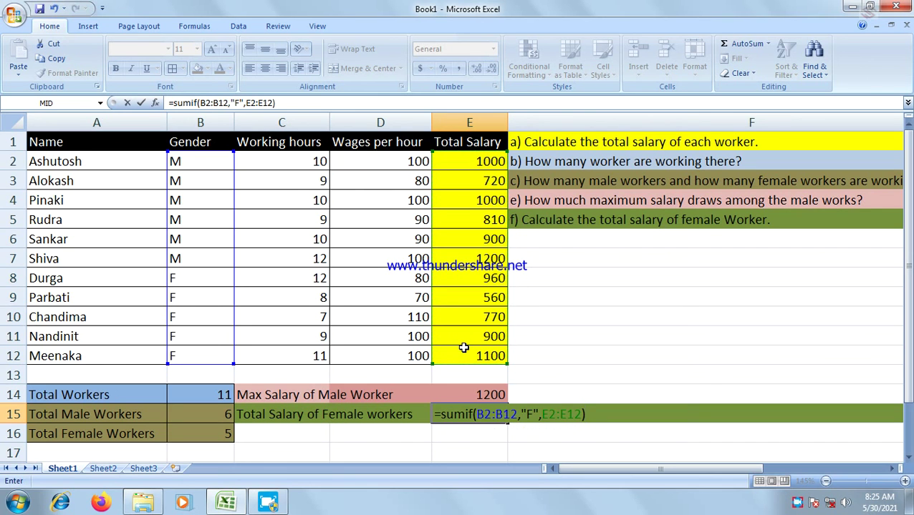
key(Return)
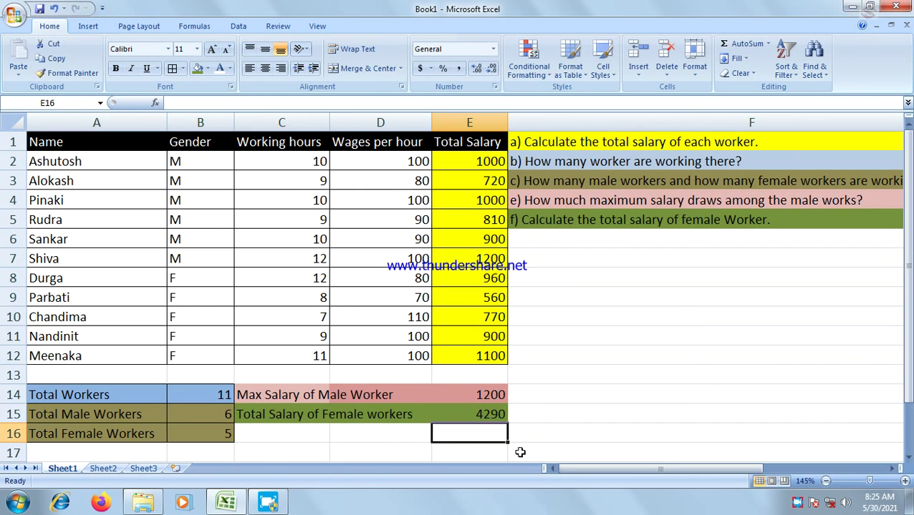
click(559, 420)
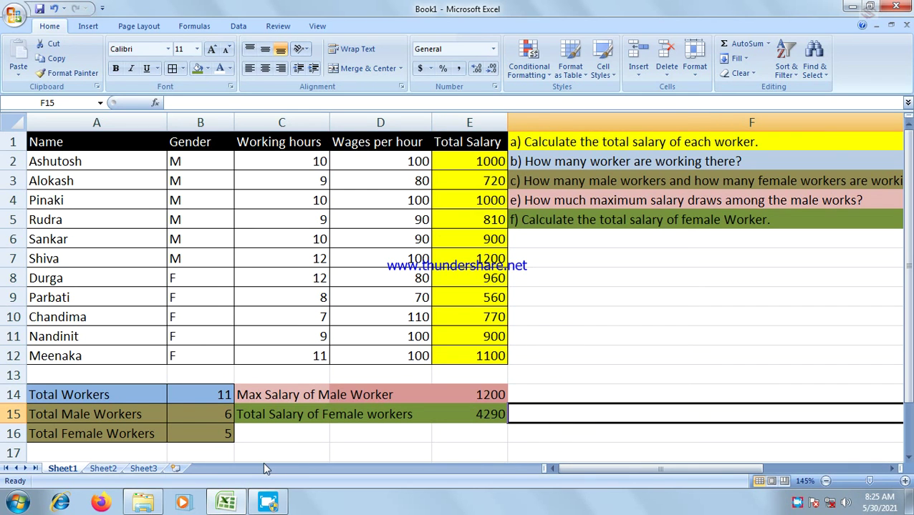
key(alt)
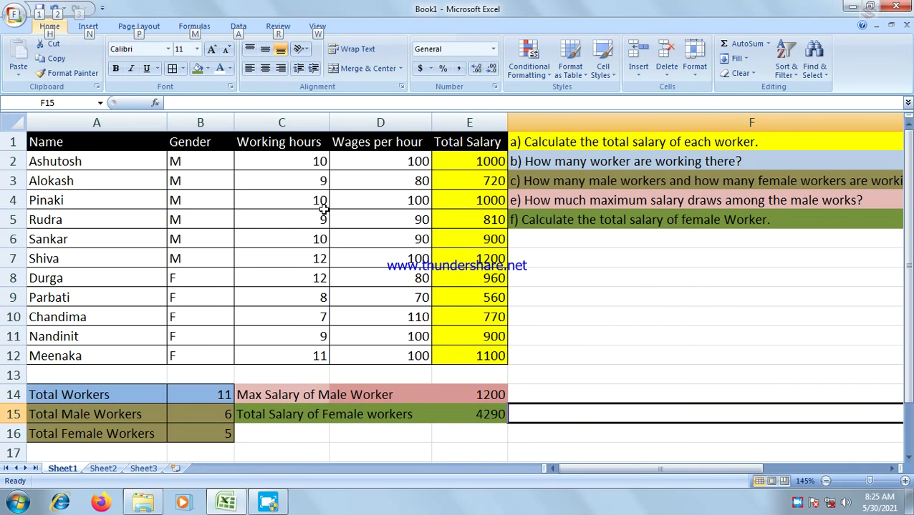
click(480, 356)
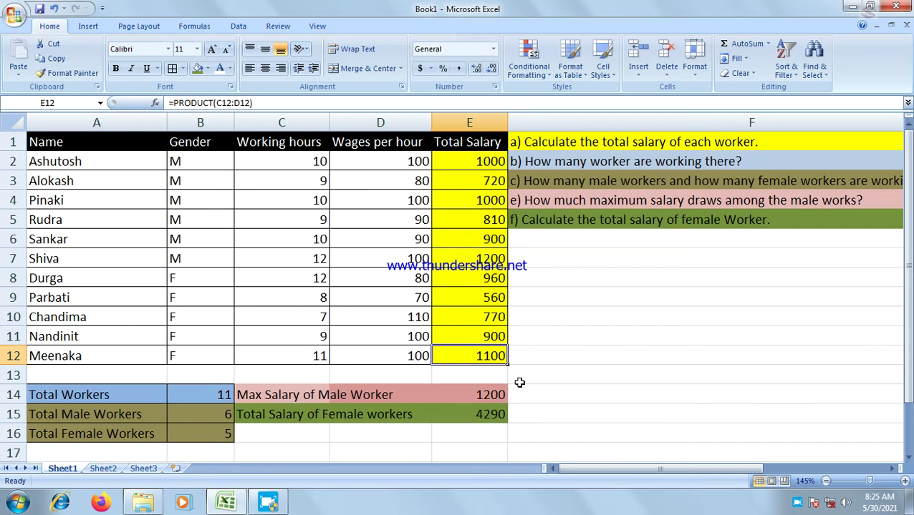
key(F2)
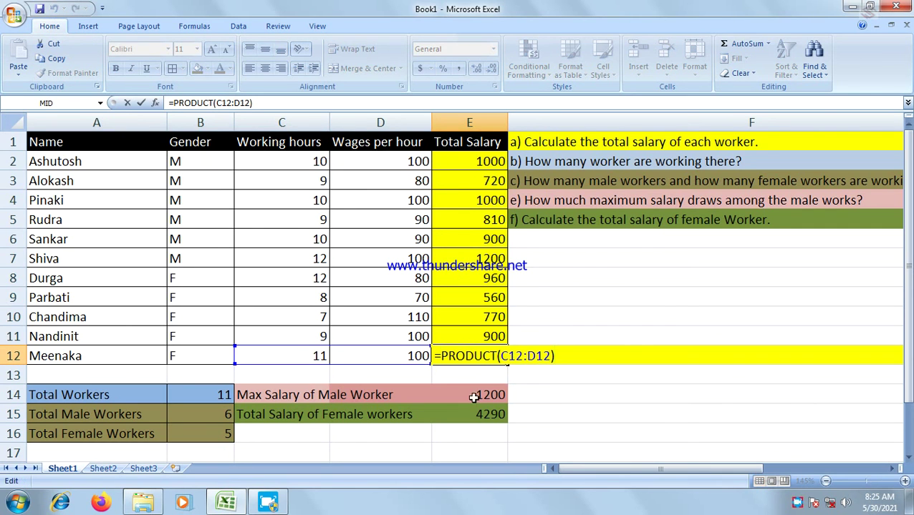
click(222, 401)
double_click(222, 399)
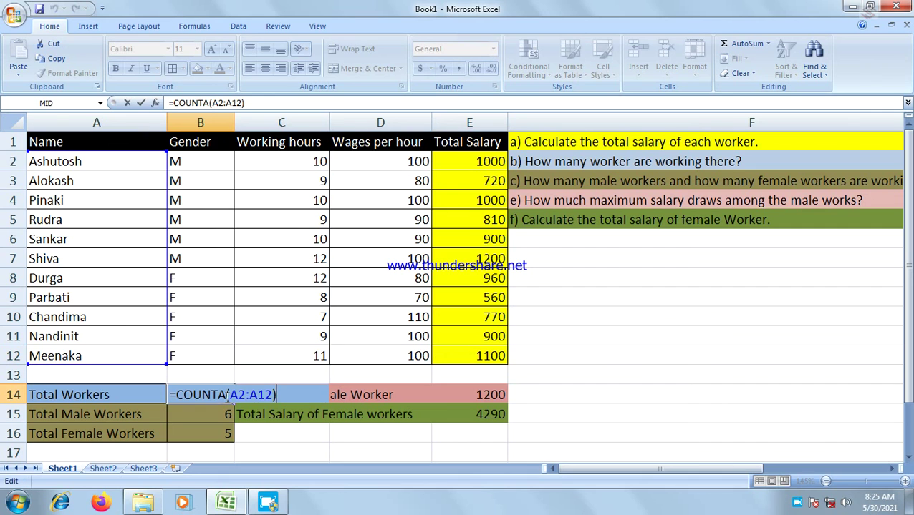
click(204, 419)
double_click(204, 420)
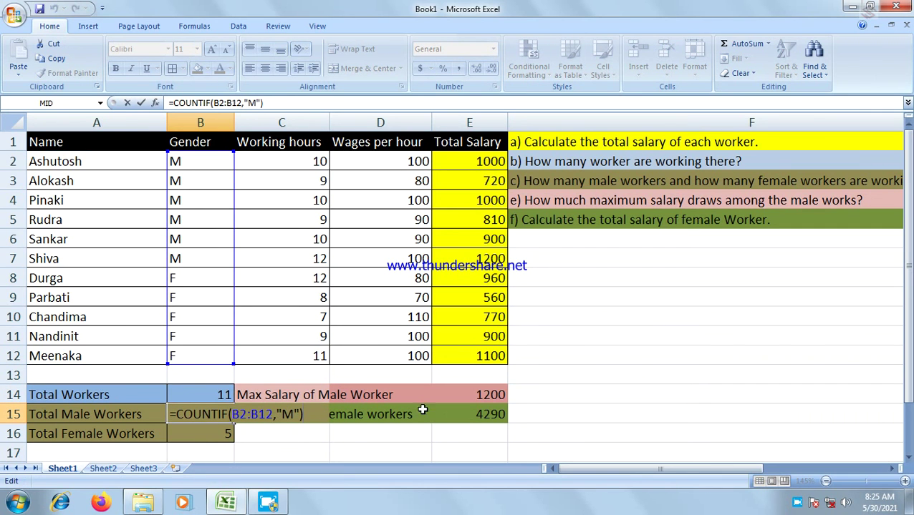
click(493, 394)
double_click(493, 395)
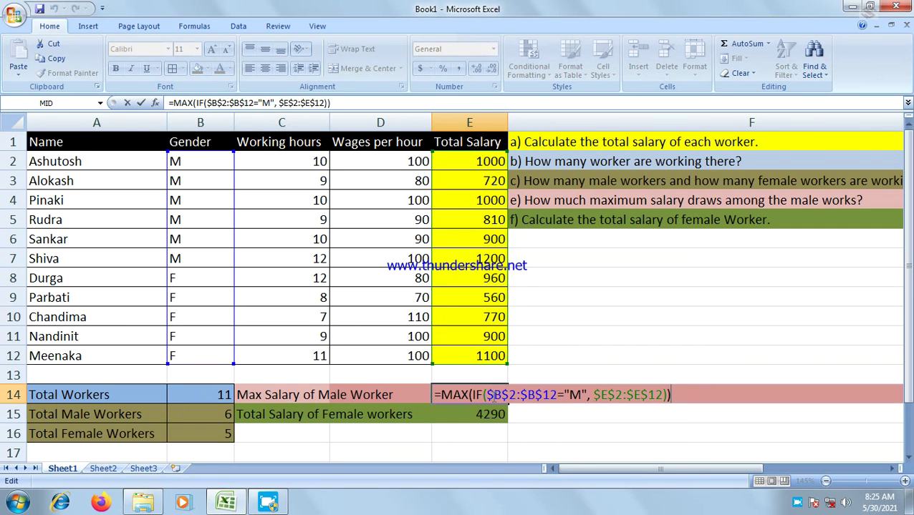
click(490, 416)
double_click(490, 415)
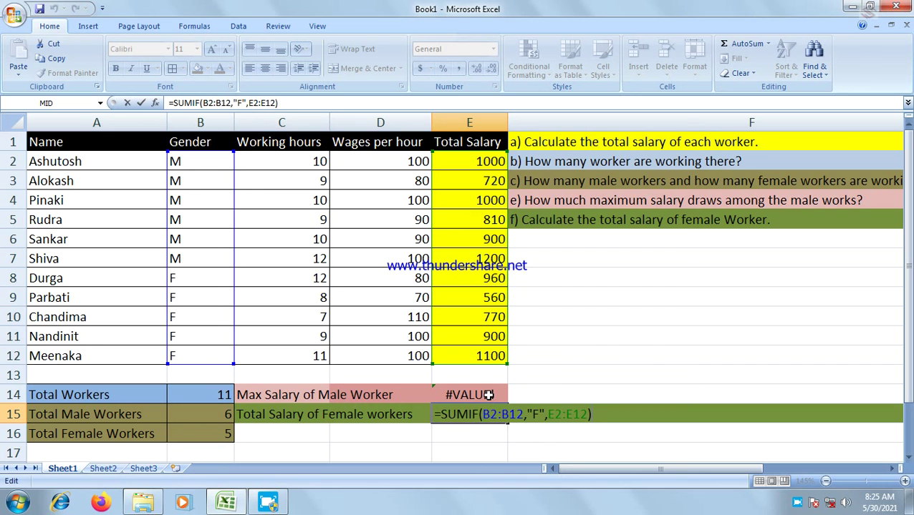
click(489, 394)
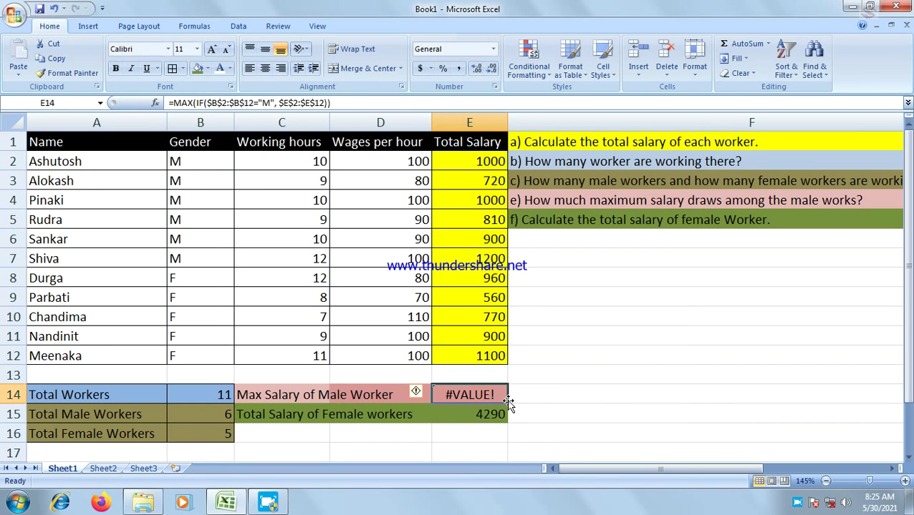
click(356, 105)
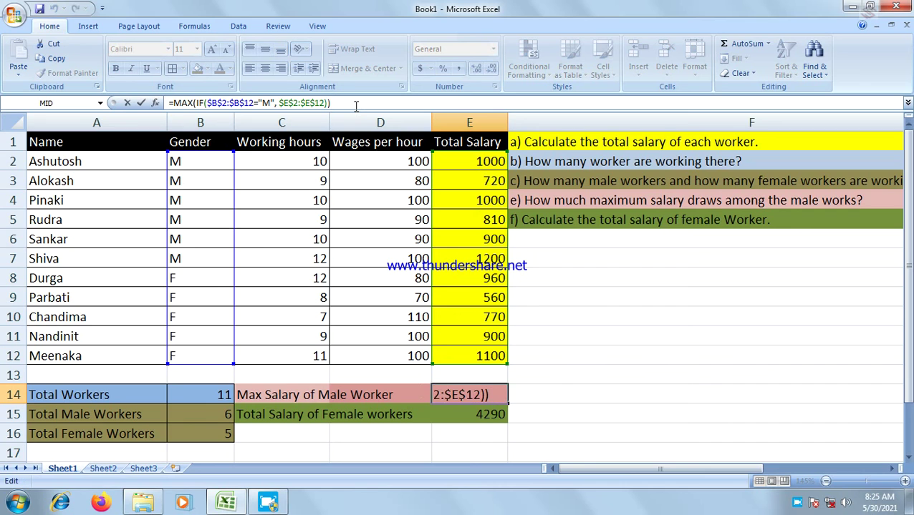
key(ctrl+shift+Return)
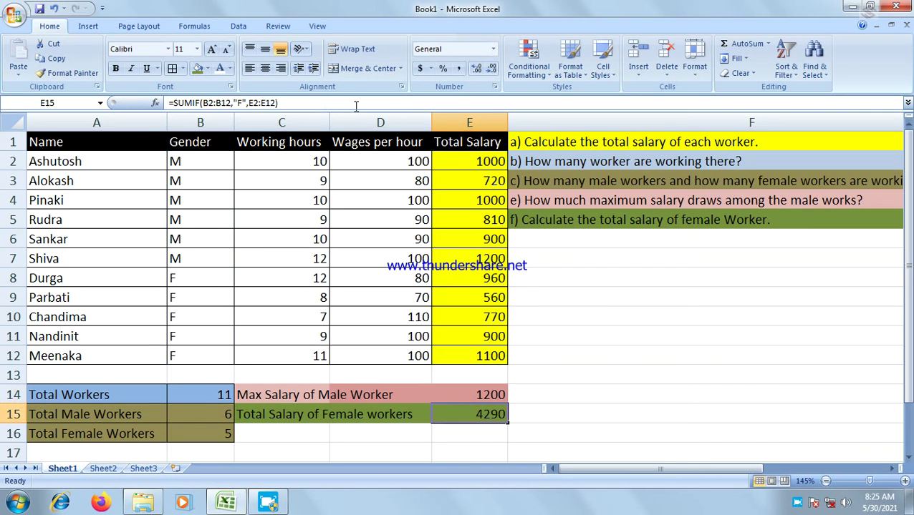
click(549, 416)
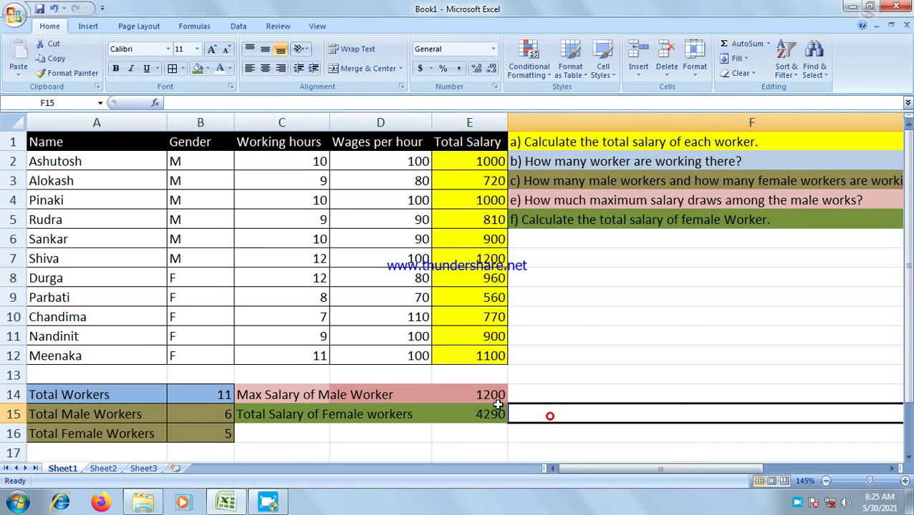
click(495, 394)
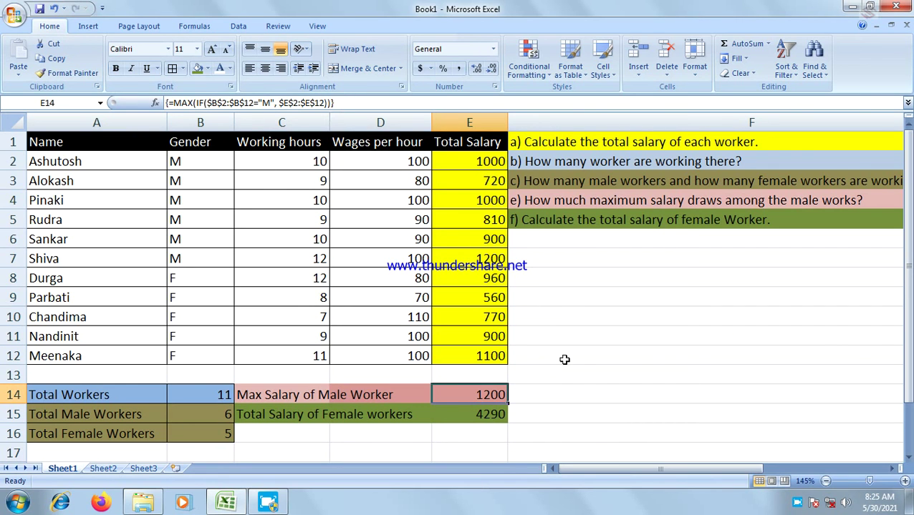
click(559, 397)
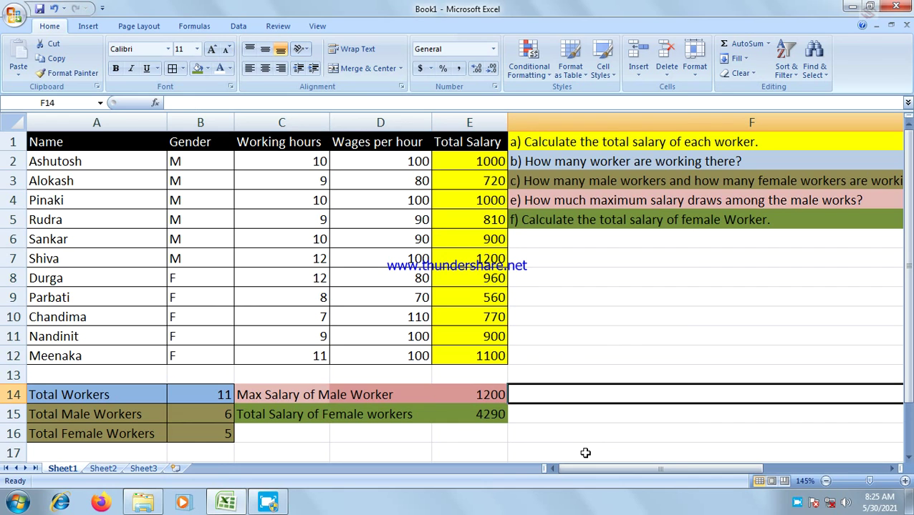